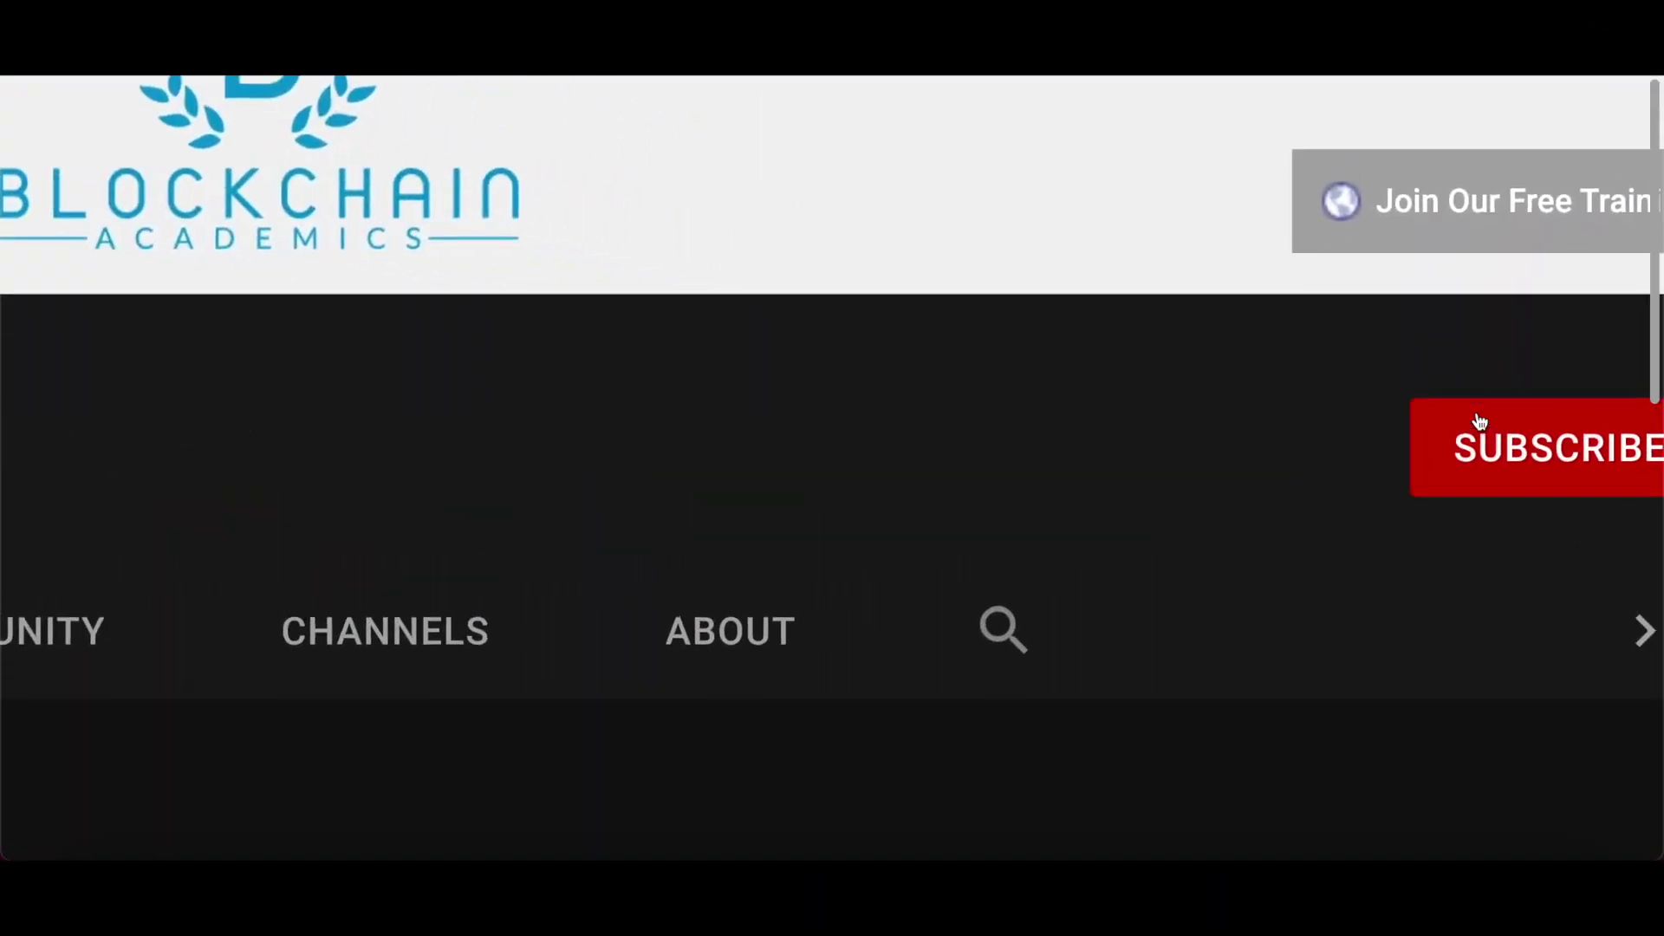
pyautogui.click(1579, 472)
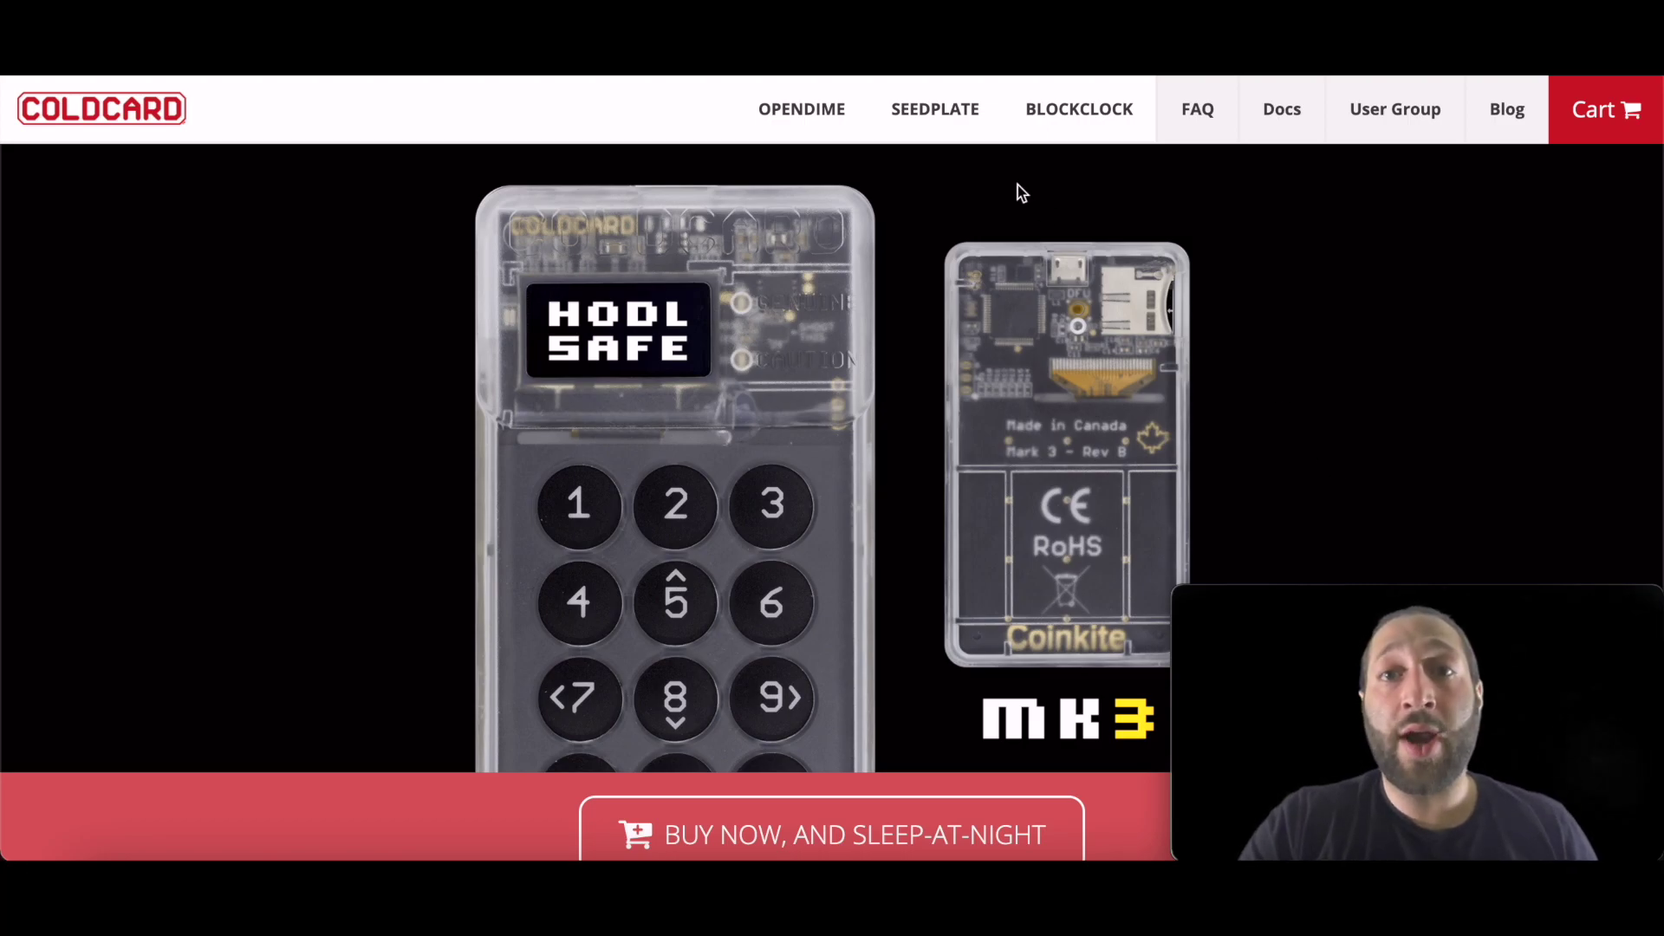
# Look through the Coldcard product page, covering the MK3 features and the PSBT section.
pyautogui.scroll(-2, 1007, 360)
pyautogui.scroll(-8, 1007, 357)
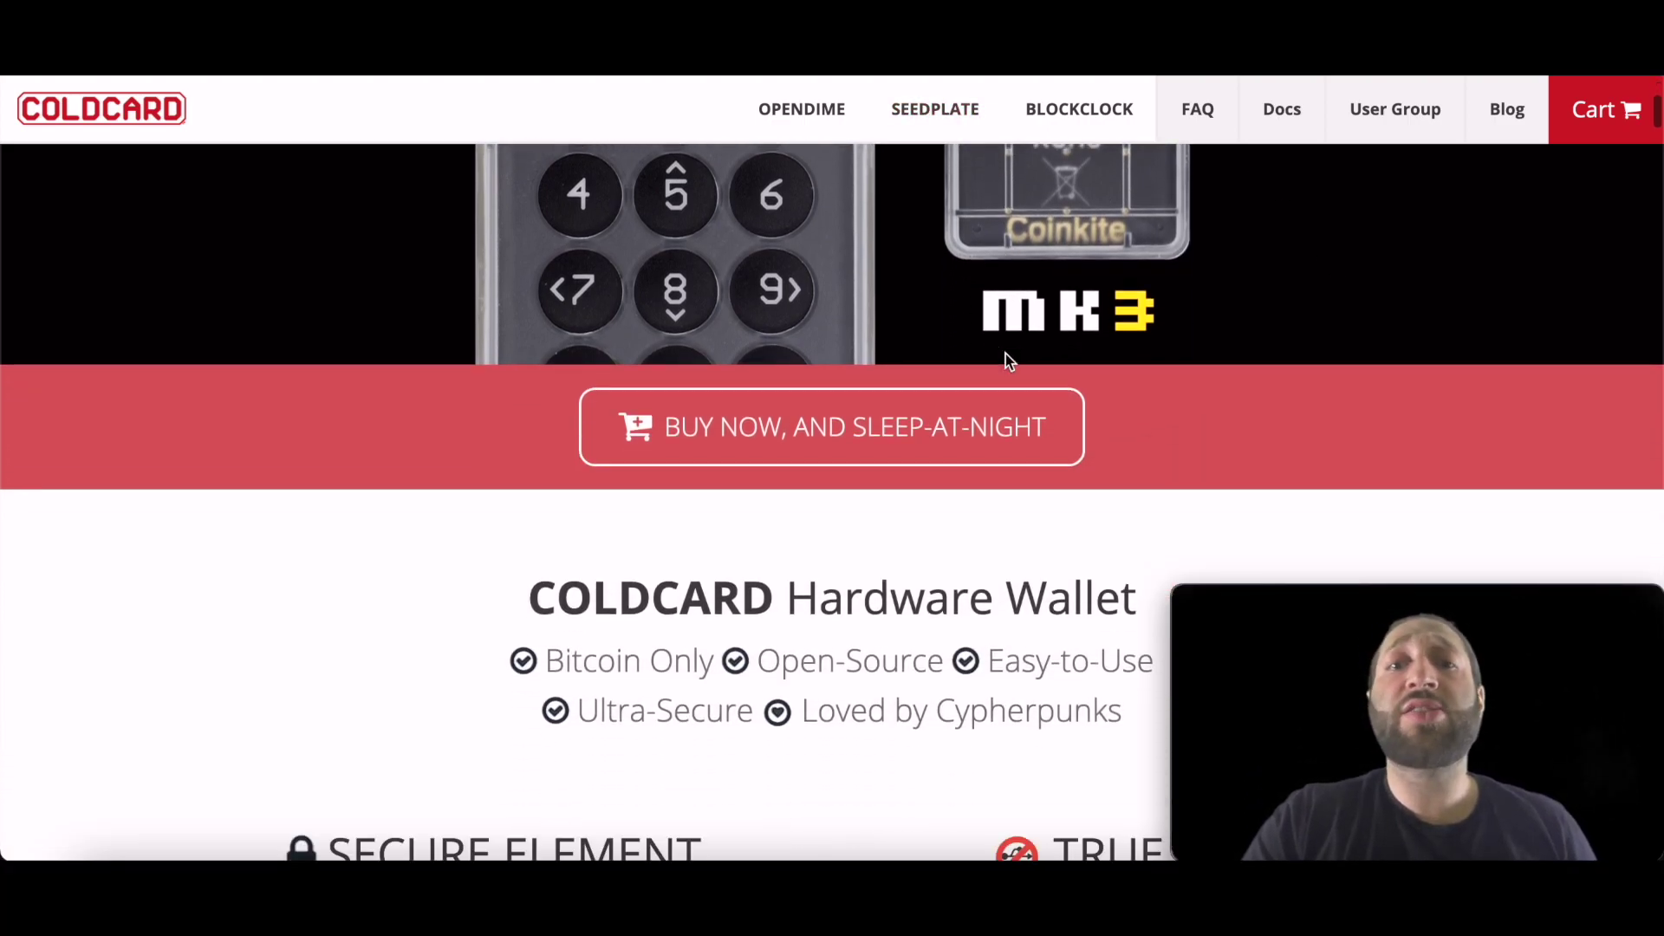
pyautogui.scroll(-6, 1007, 360)
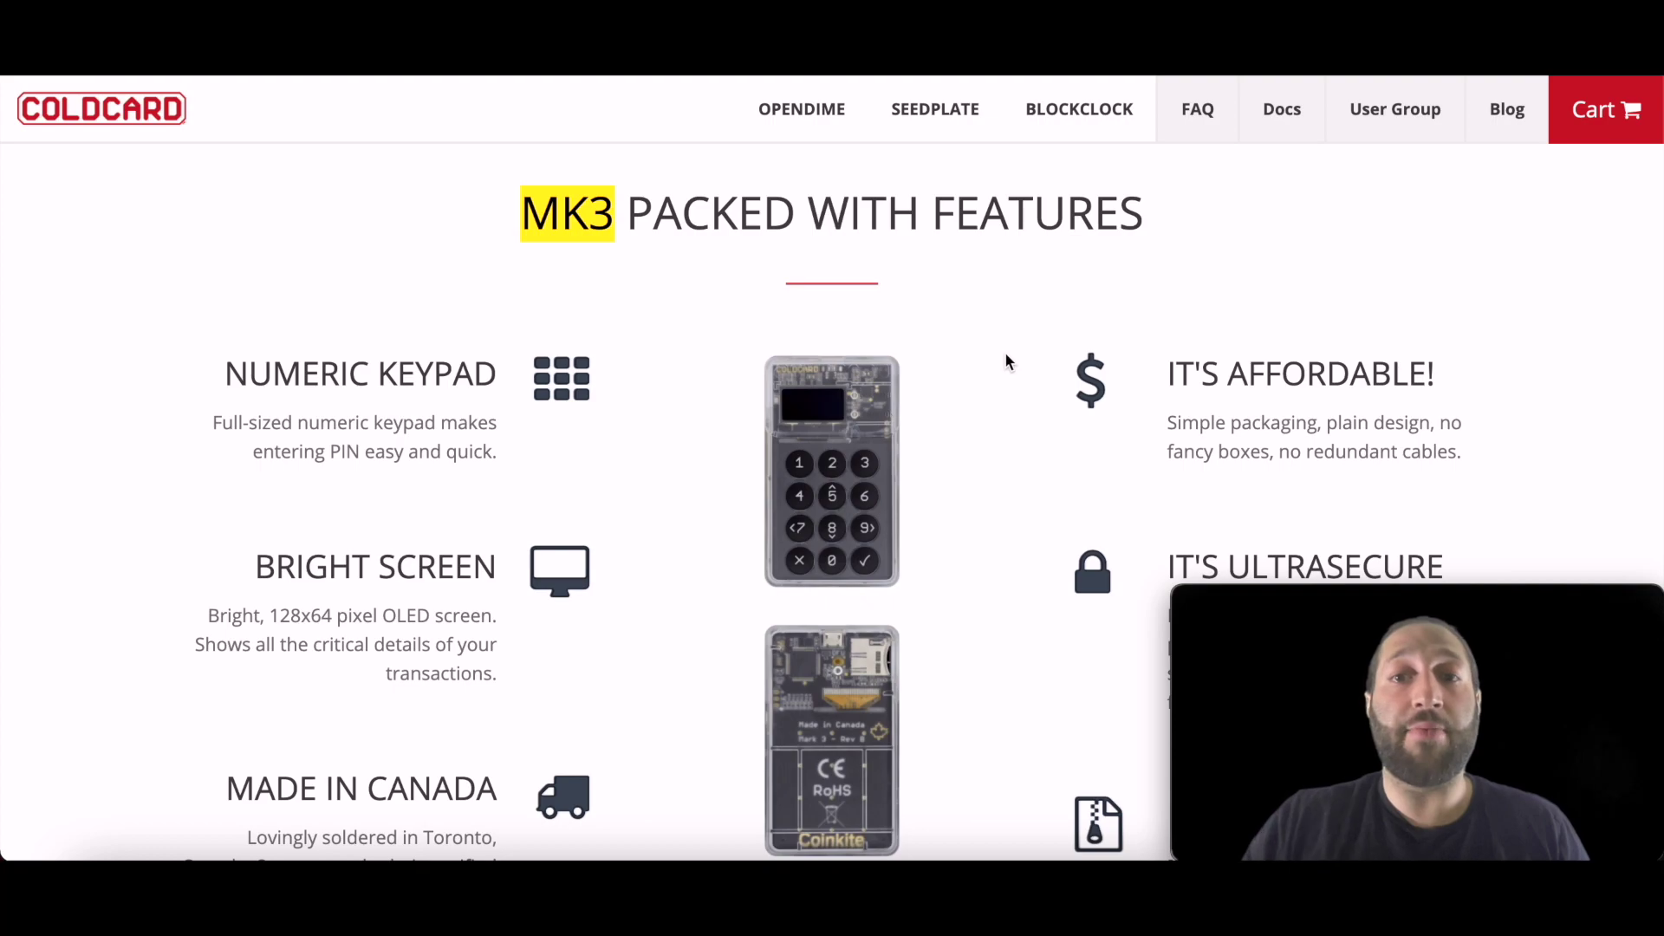
pyautogui.scroll(-8, 1005, 354)
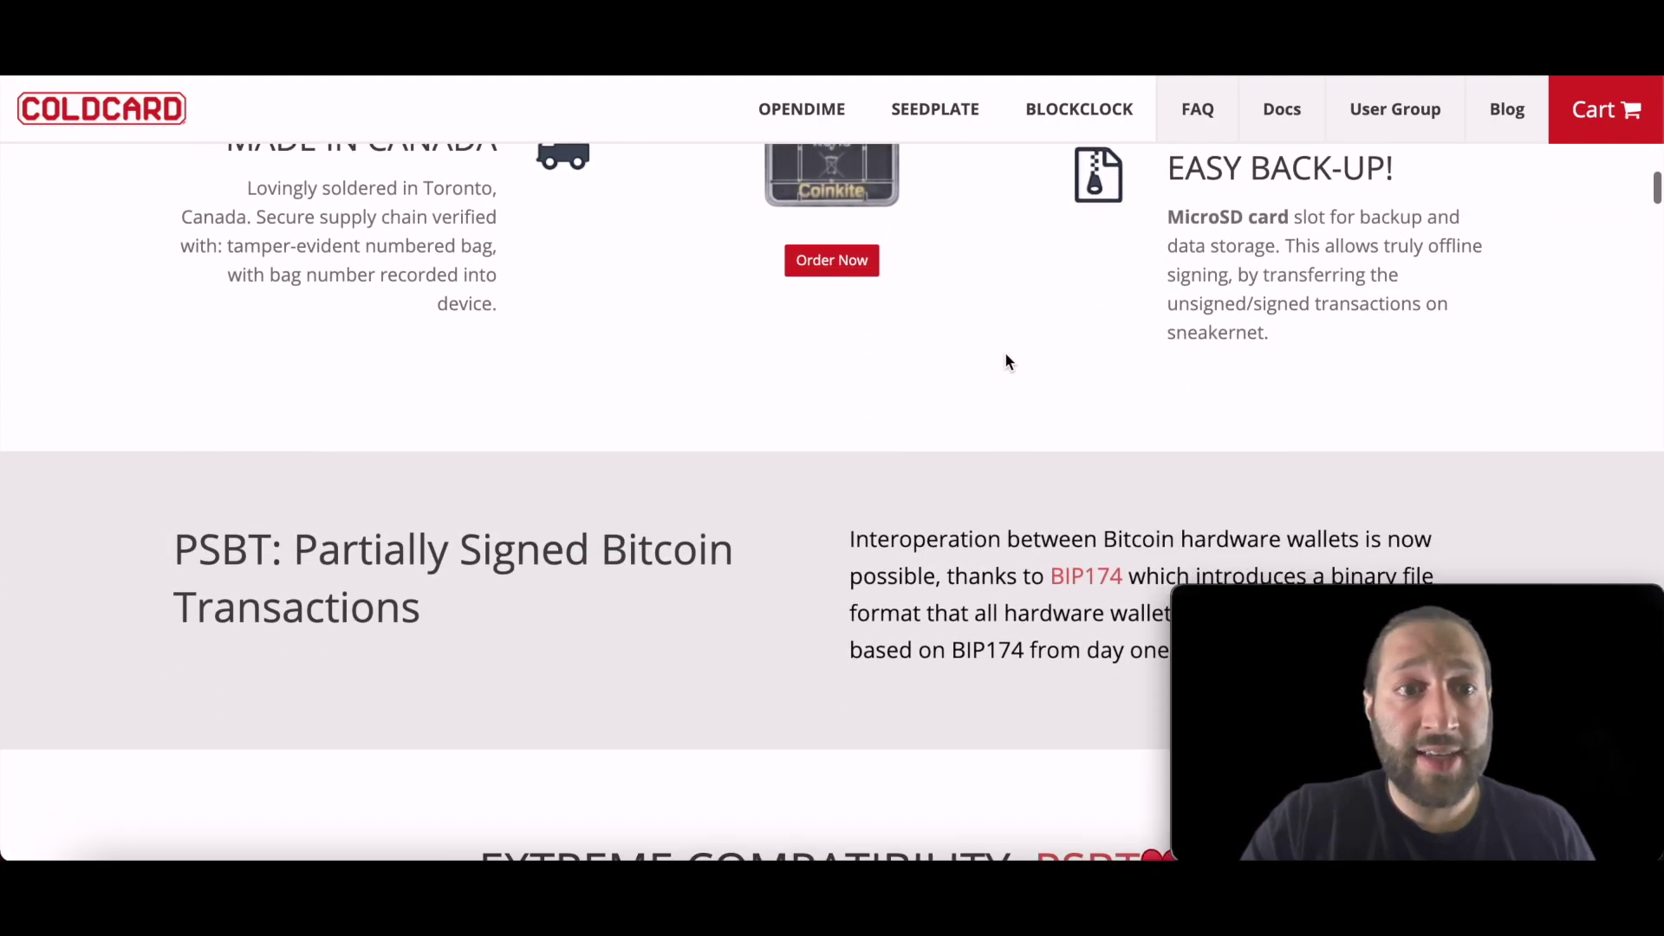
pyautogui.scroll(-1, 1005, 360)
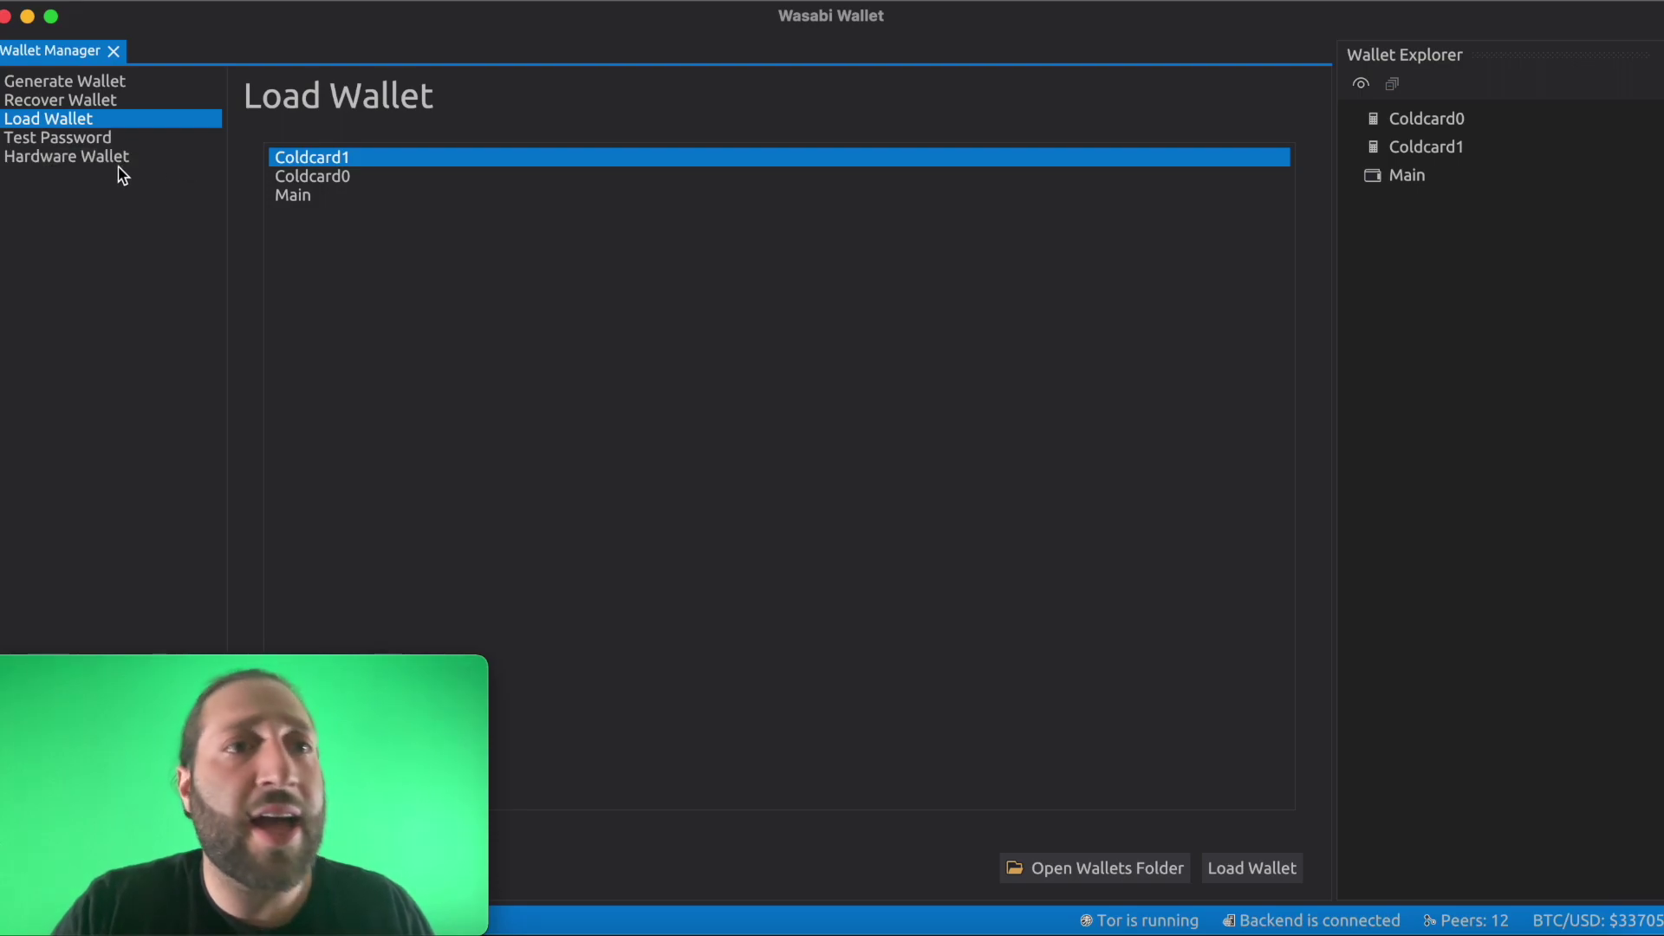
# Switch to Wasabi Wallet and load the detected Coldcard as a hardware wallet.
pyautogui.click(147, 161)
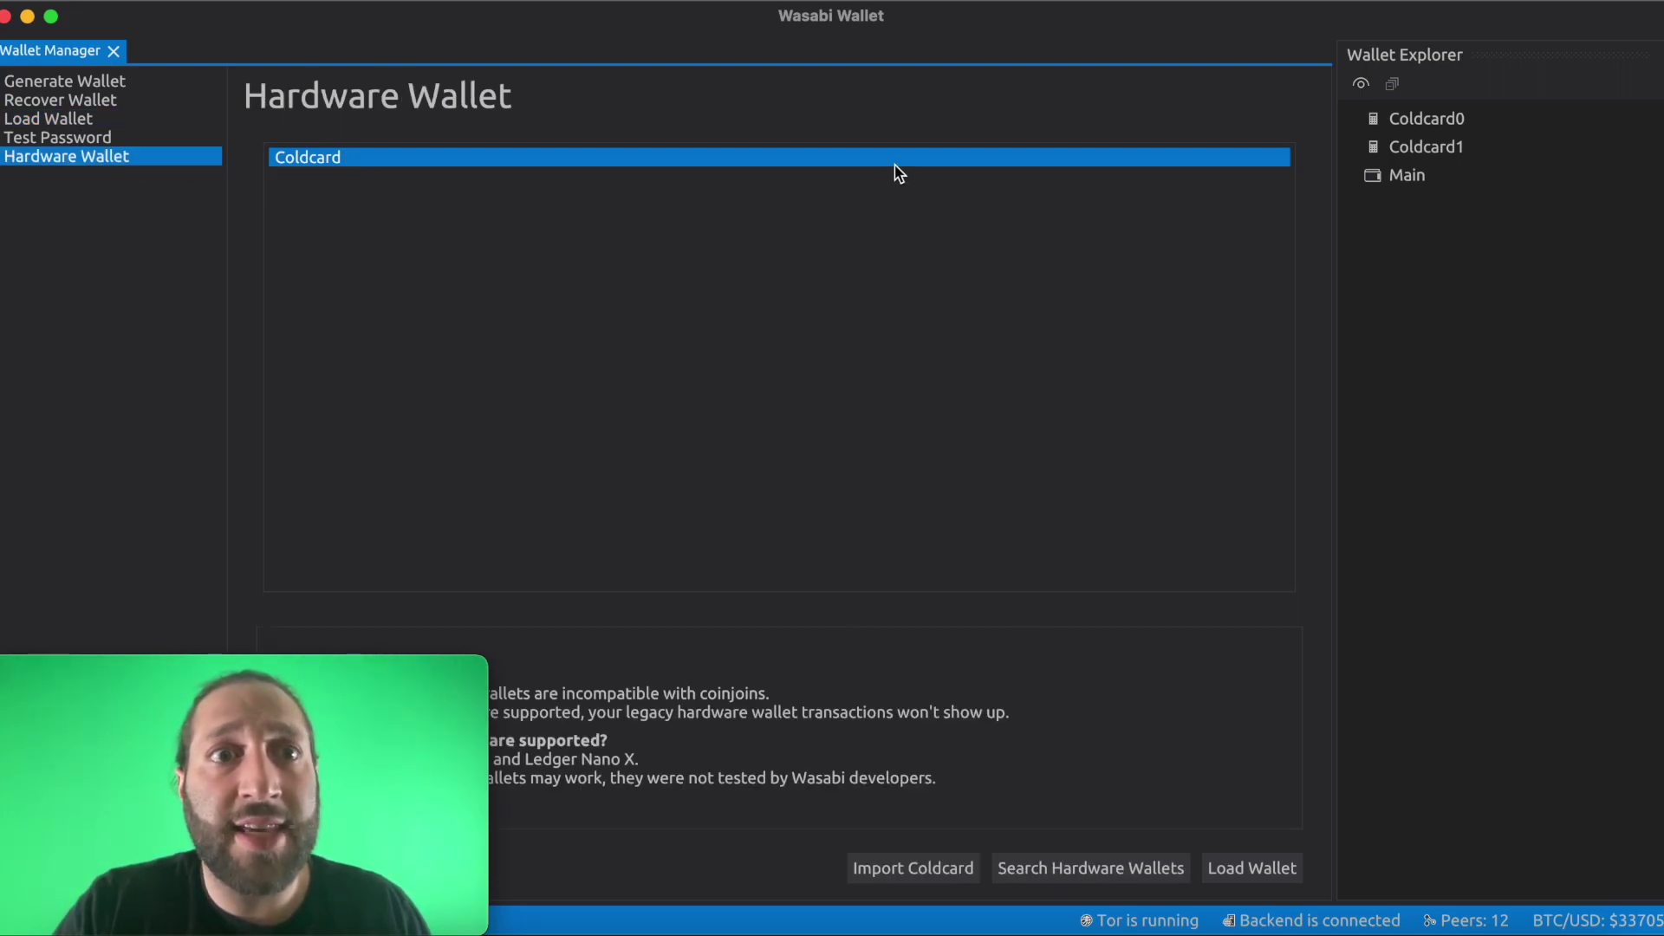
pyautogui.click(1233, 878)
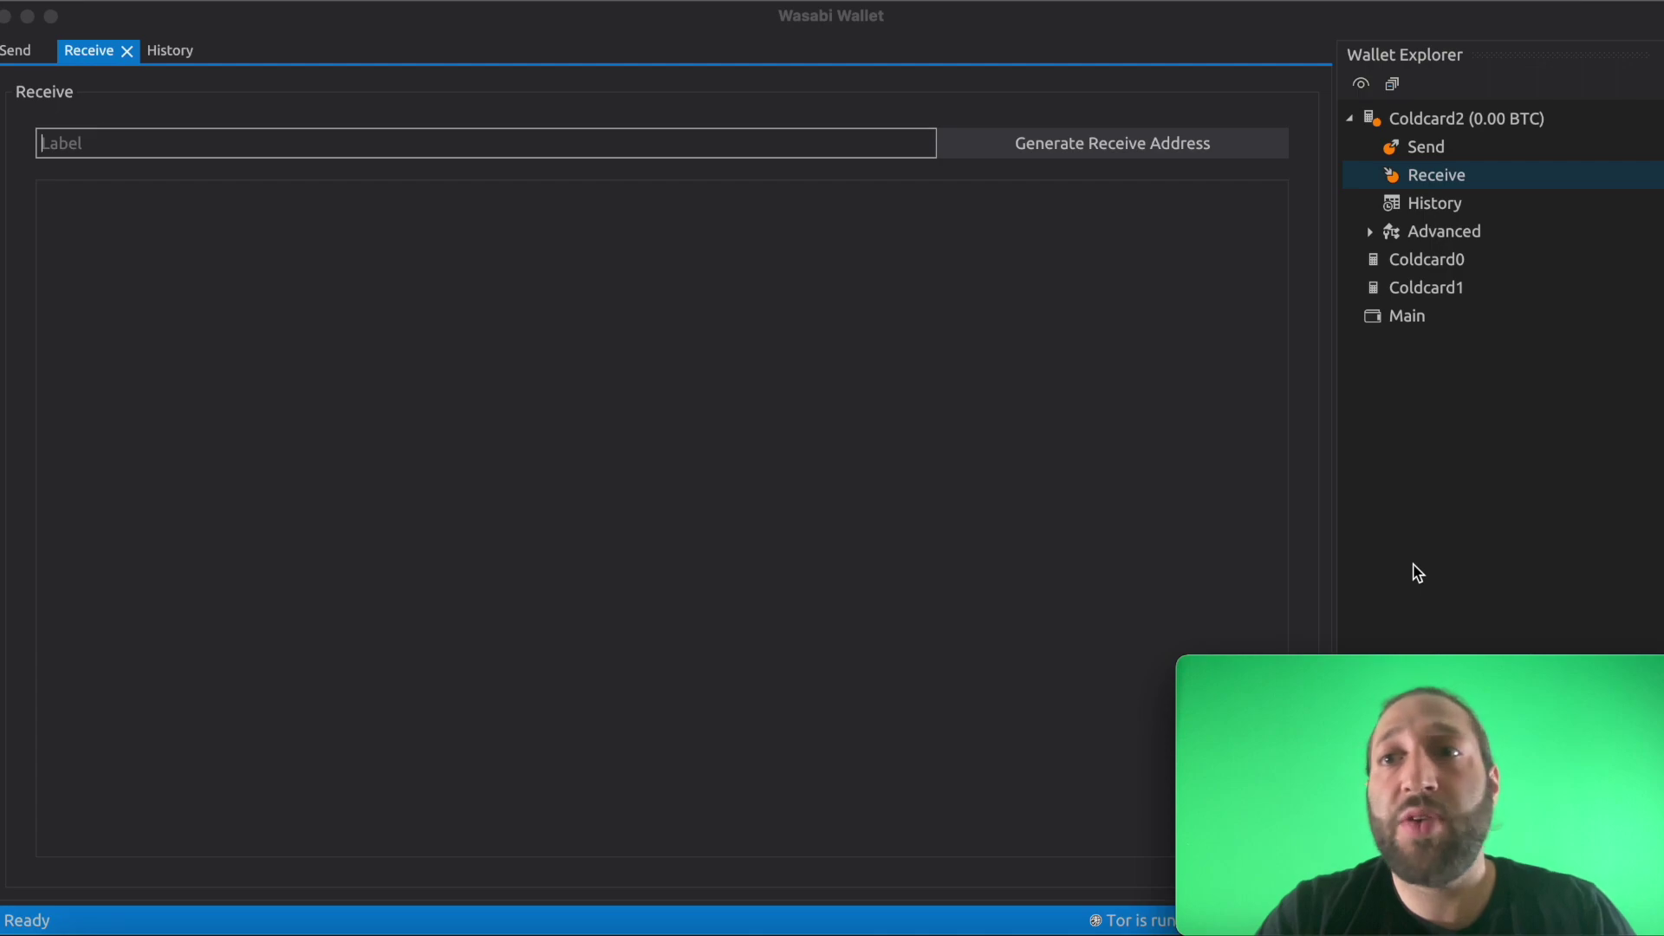
# Generate a receive address labelled "test" in the Coldcard2 wallet and show its QR code.
pyautogui.click(1448, 153)
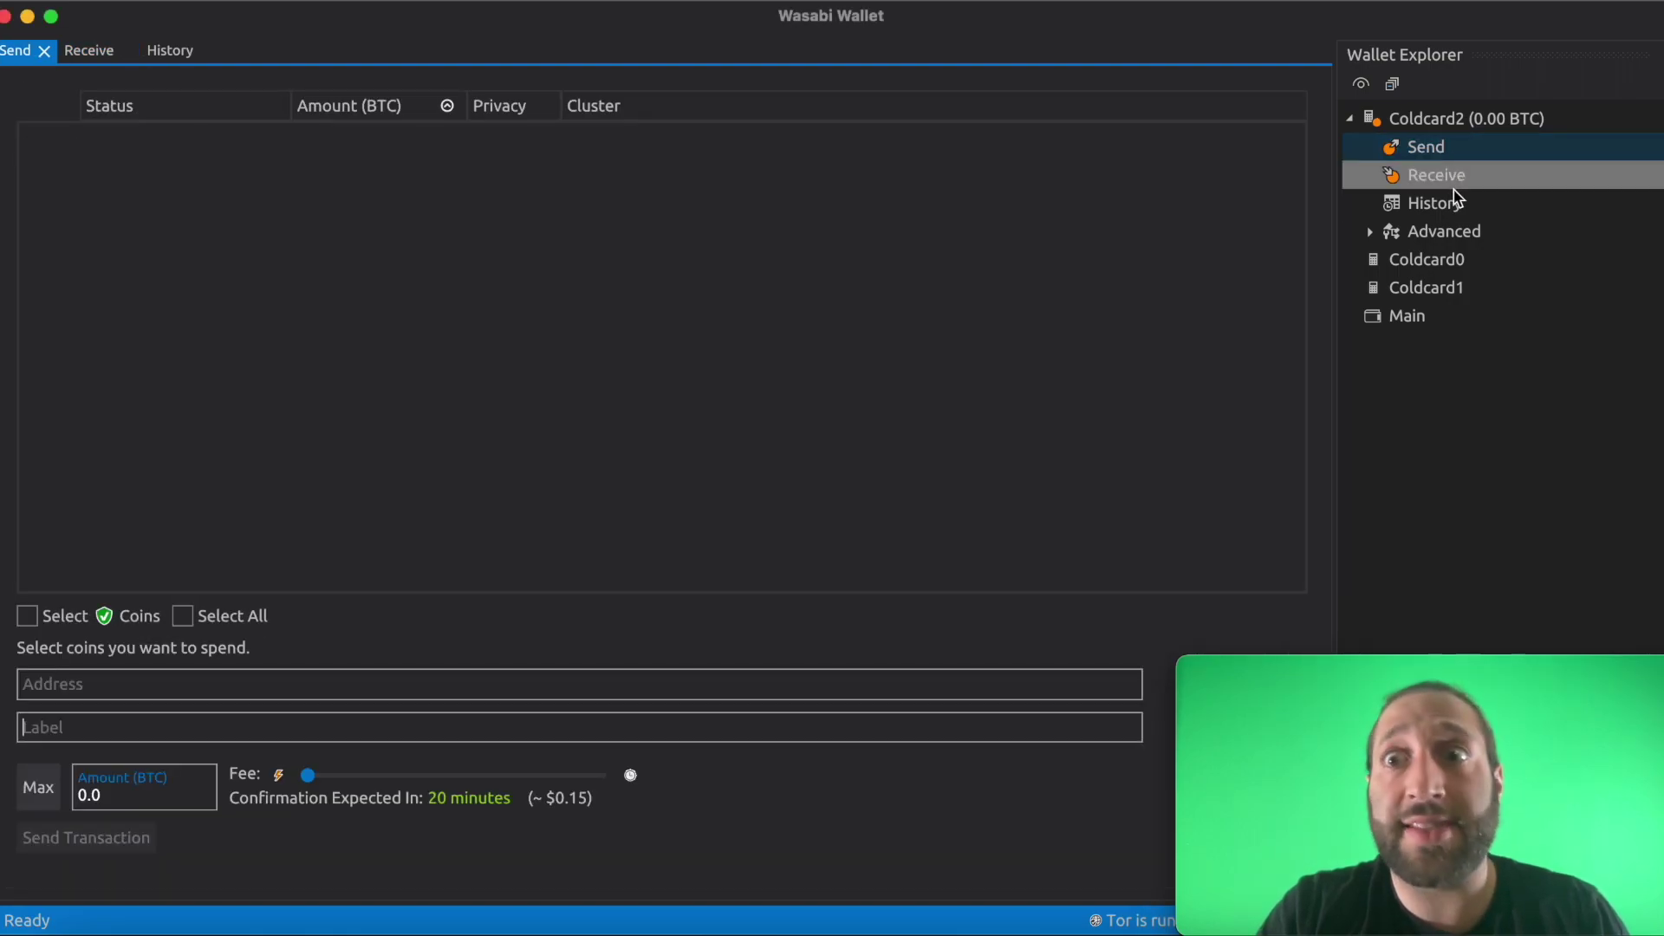
pyautogui.click(1462, 177)
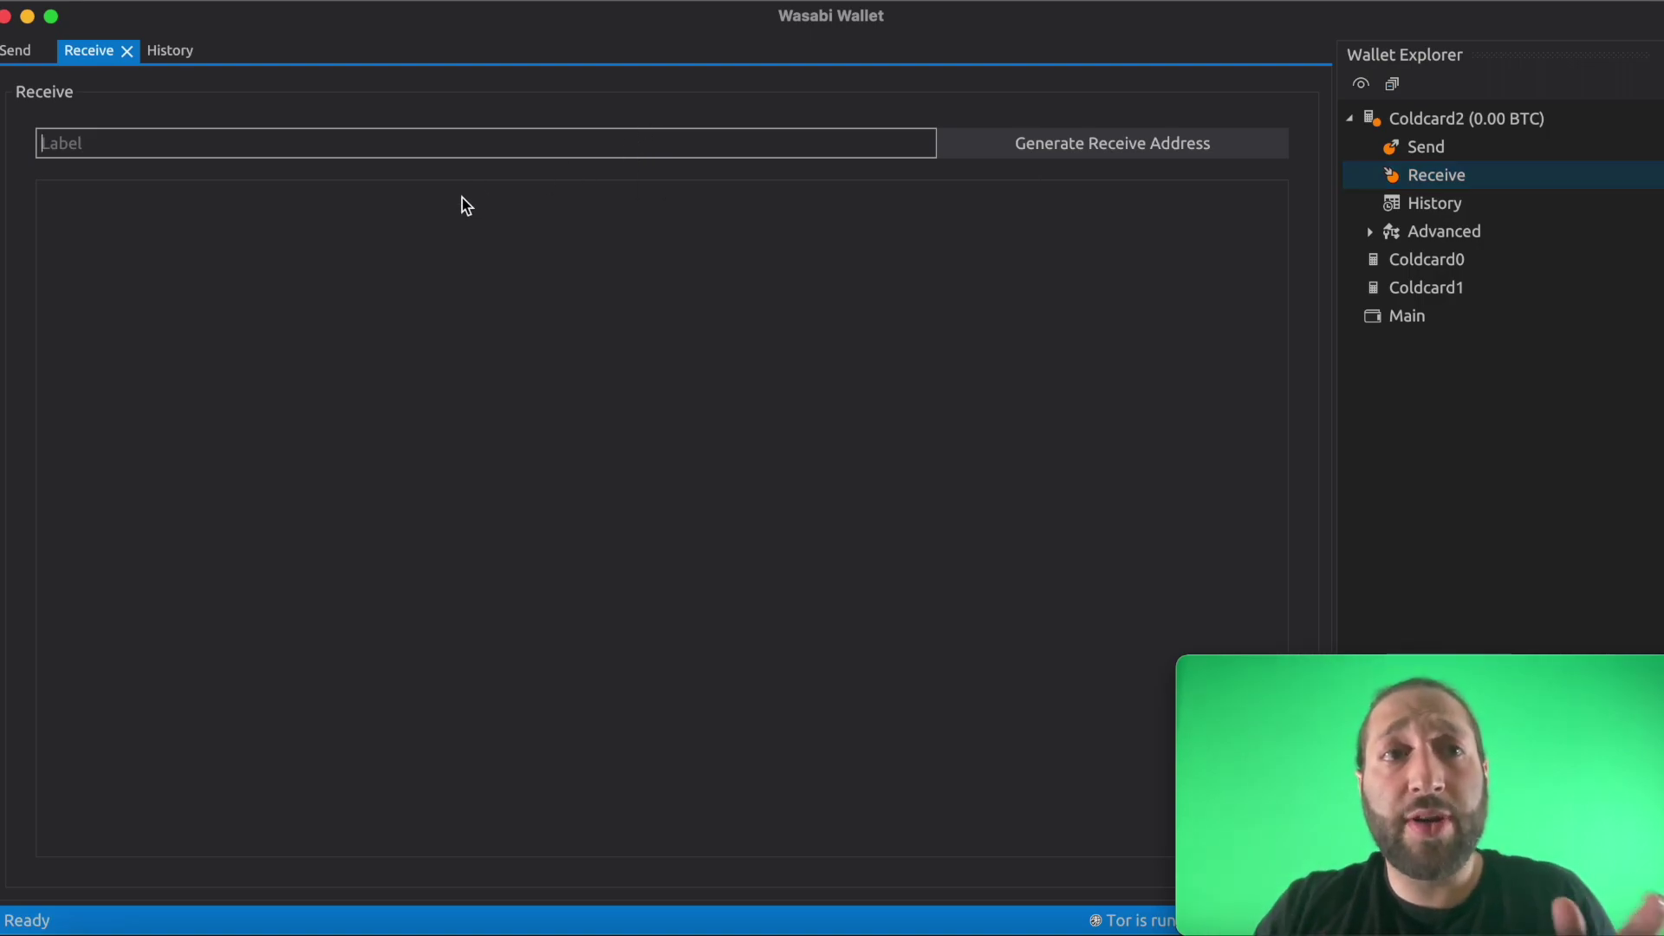
pyautogui.write('test')
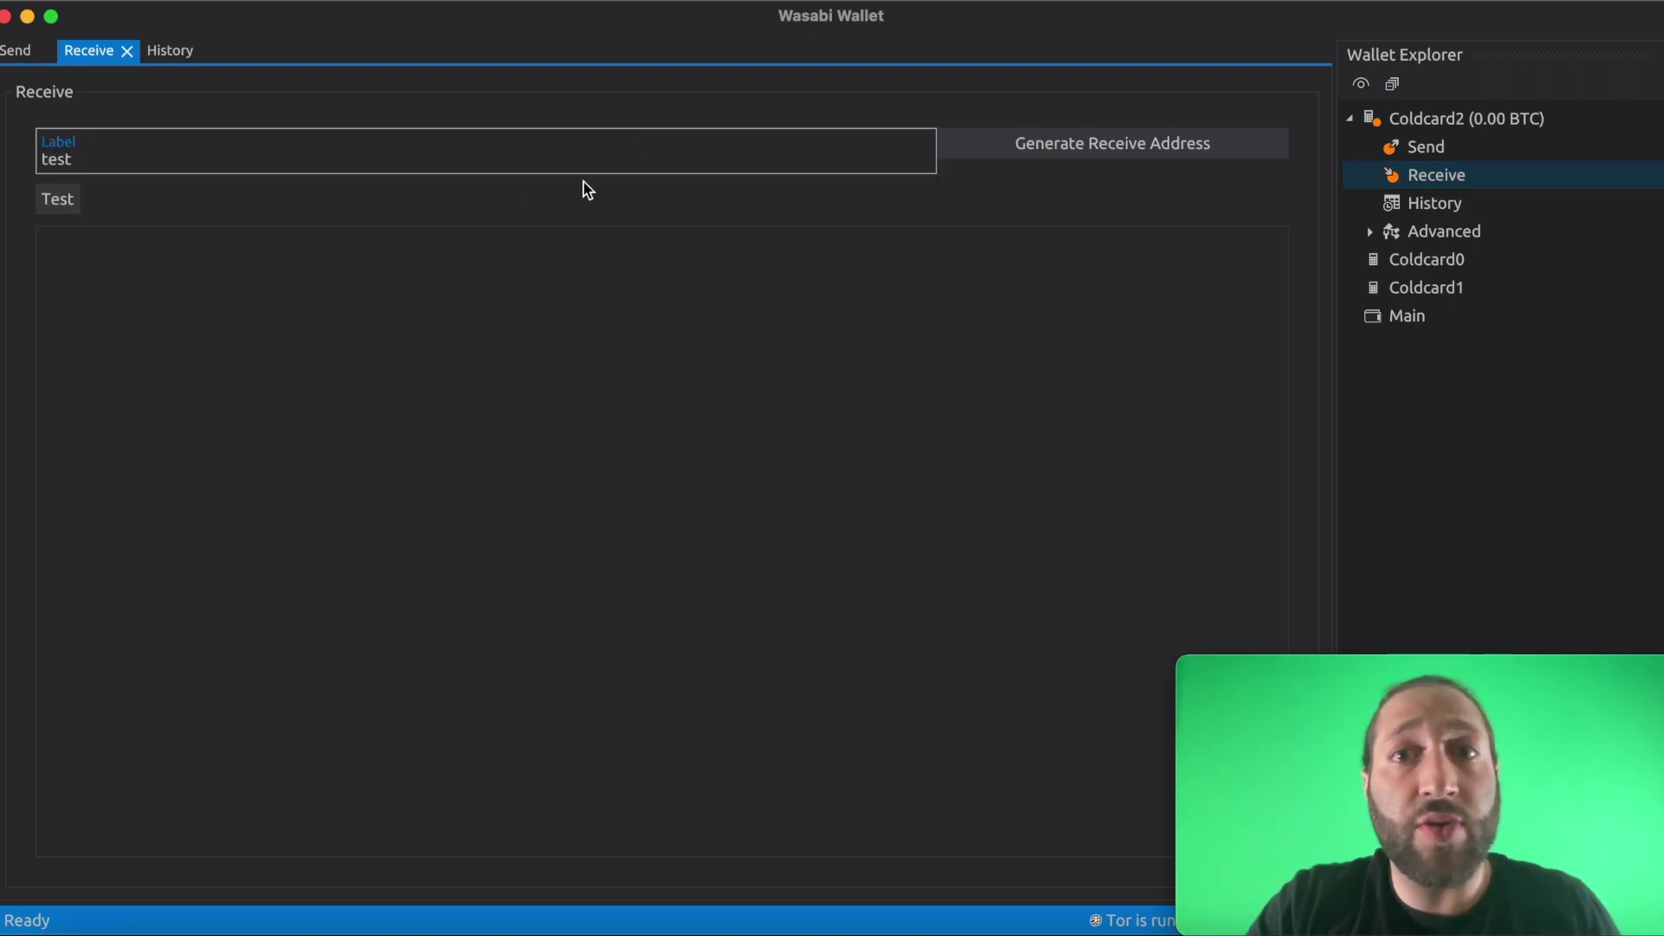
pyautogui.click(1033, 147)
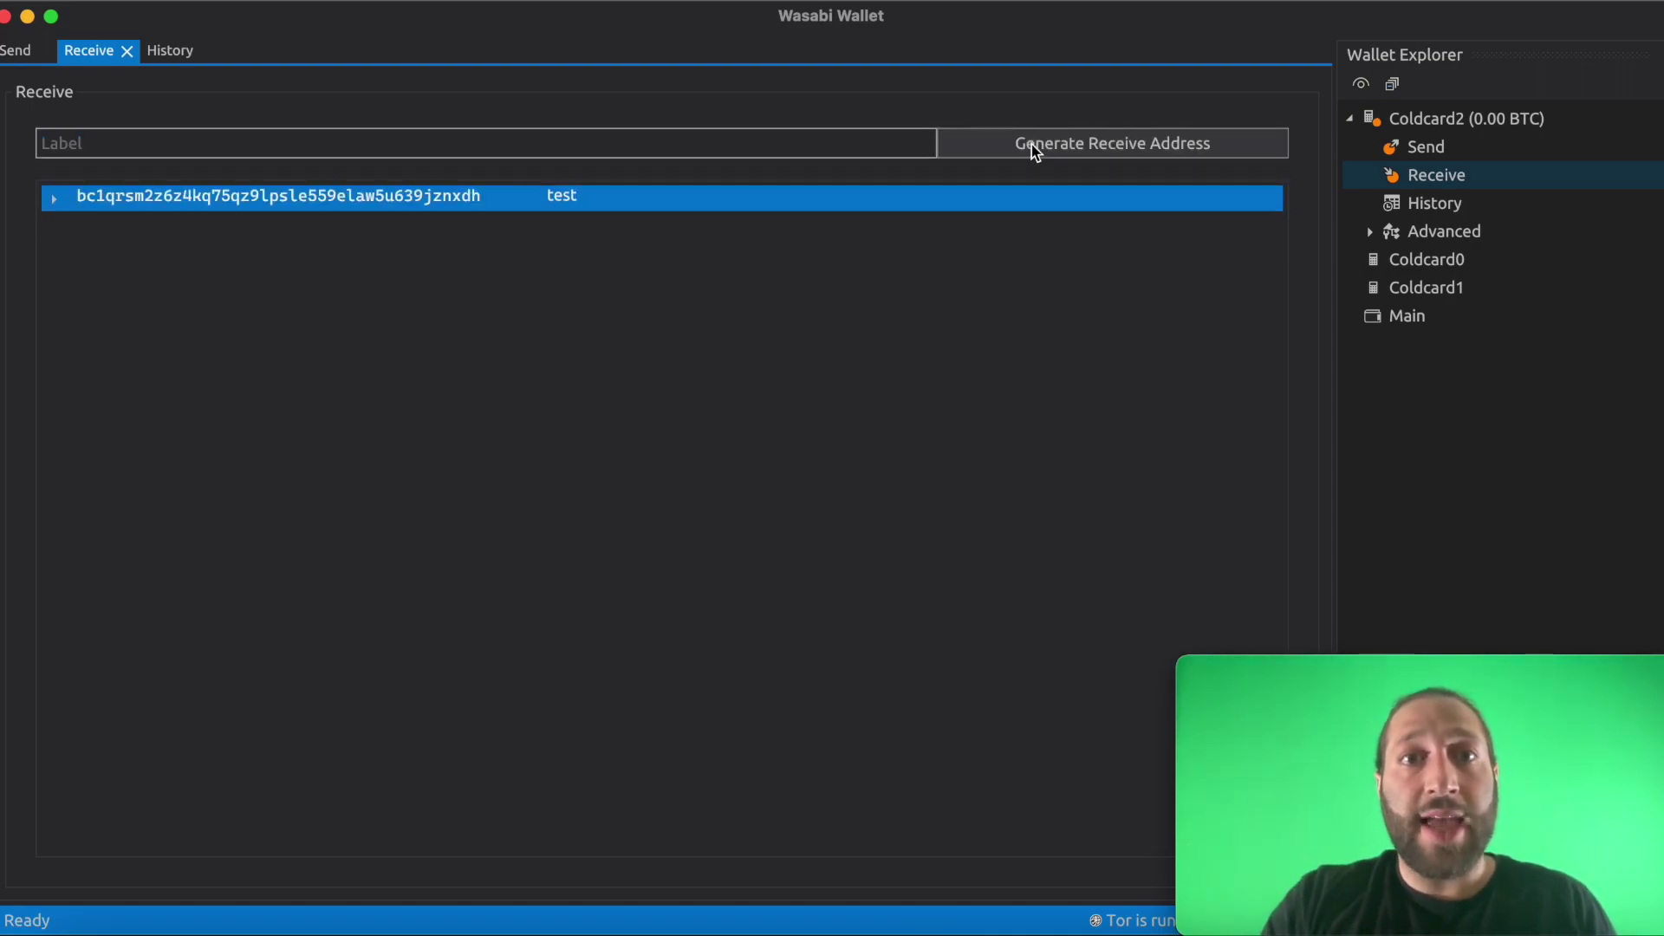
pyautogui.rightClick(819, 203)
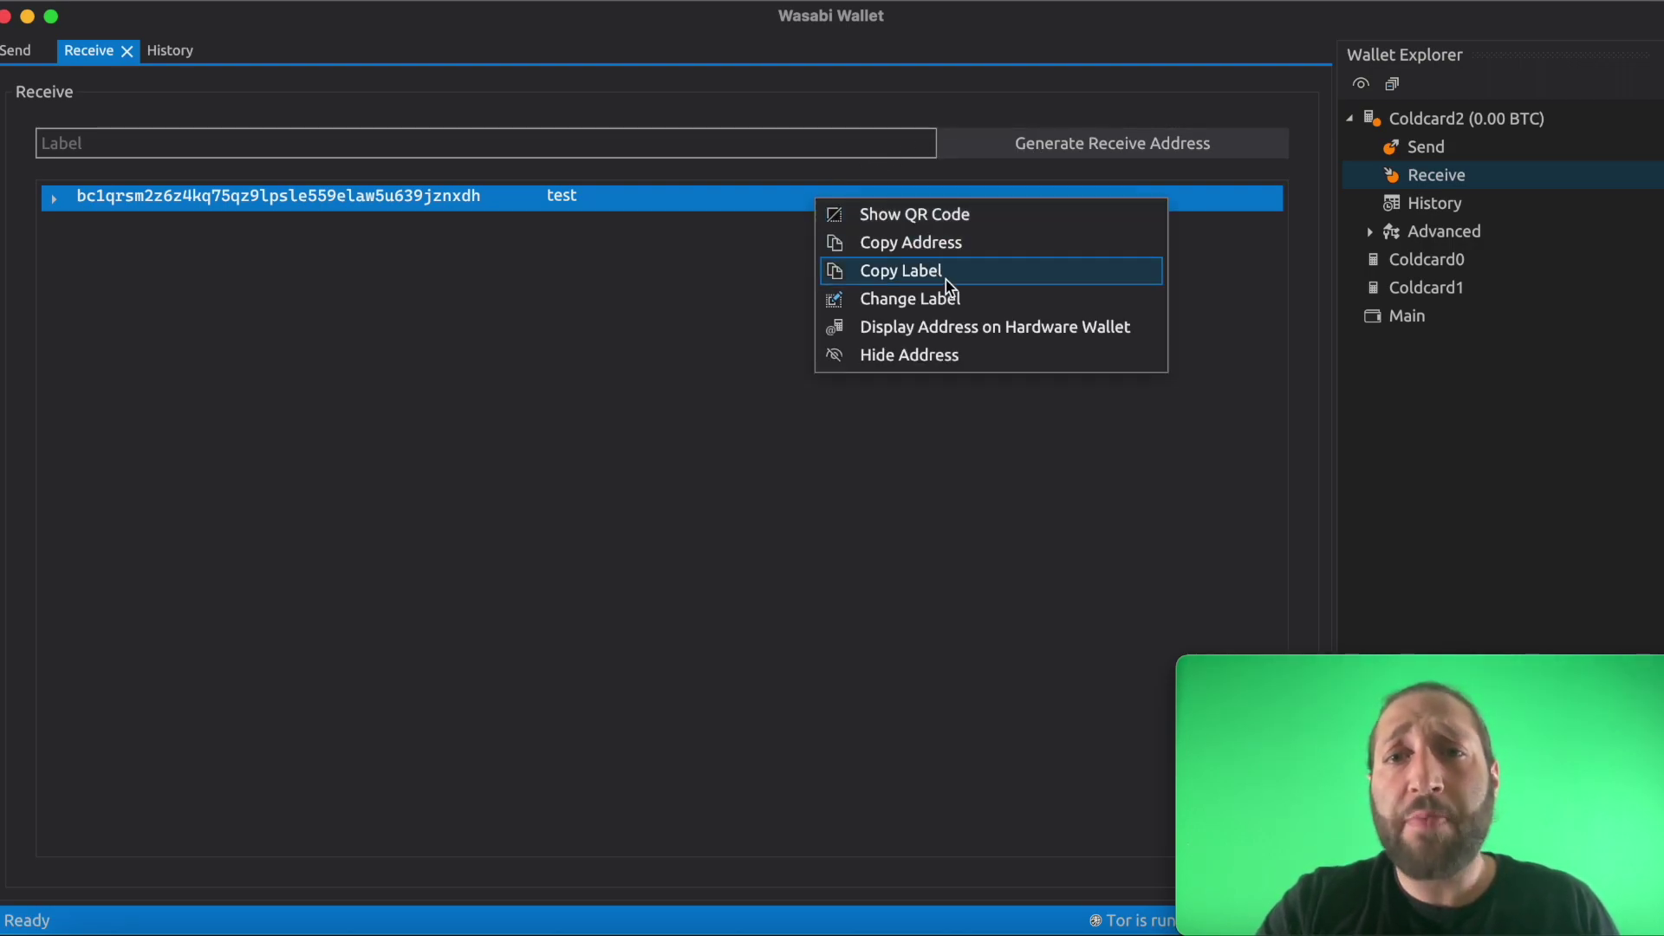
pyautogui.click(965, 224)
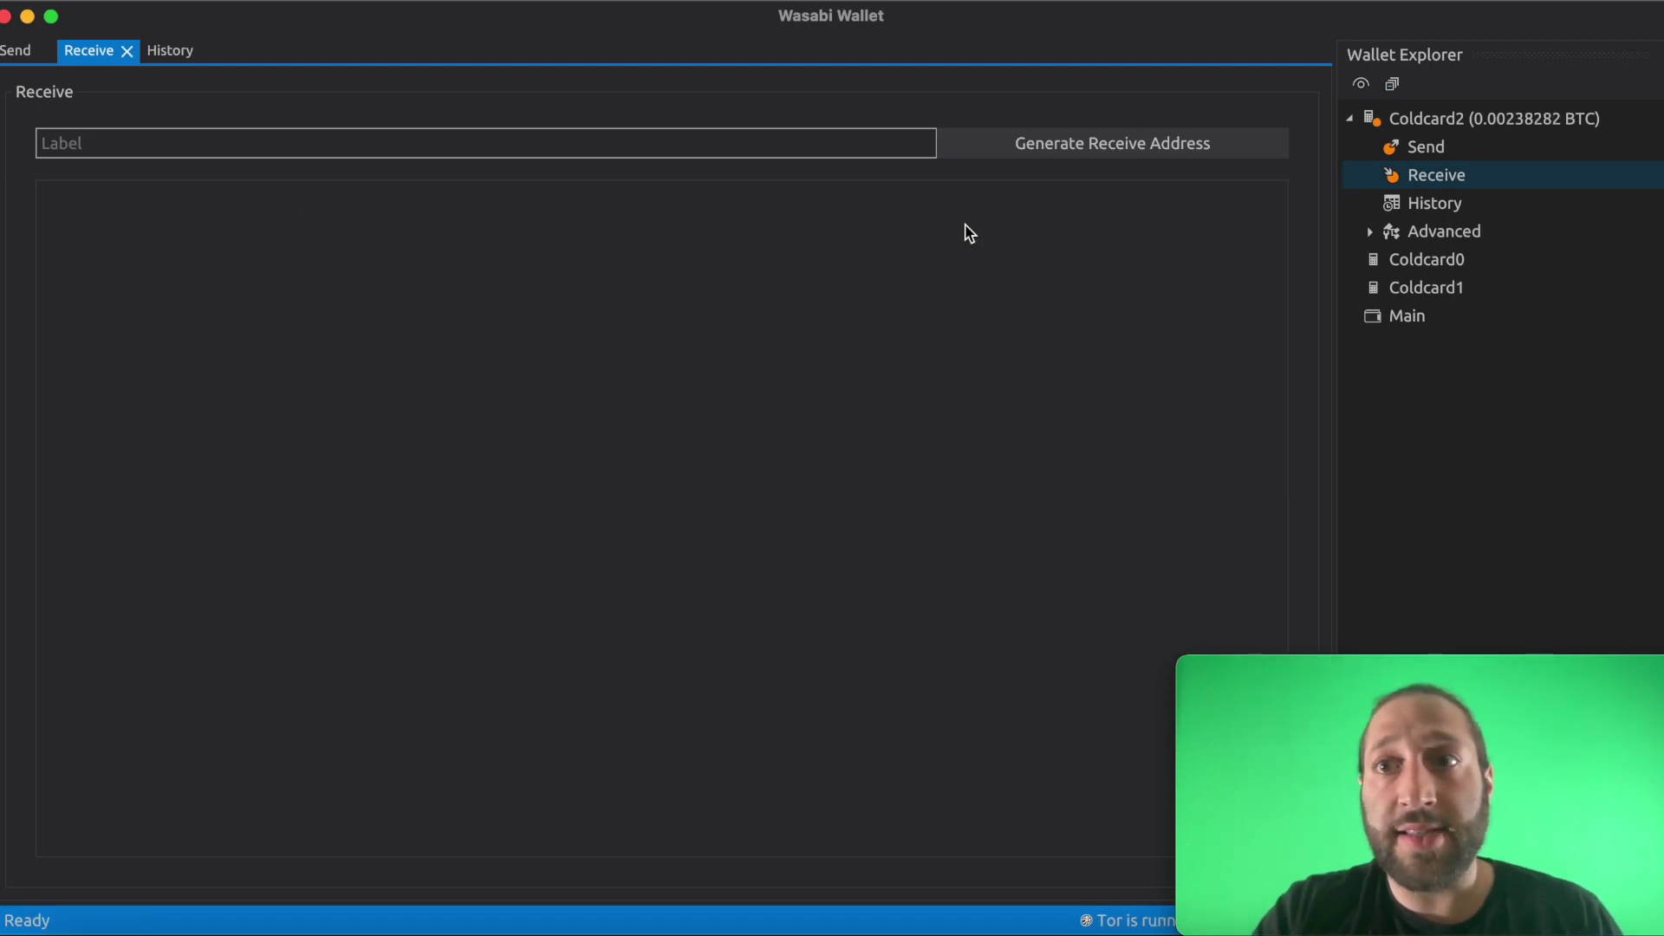
pyautogui.moveTo(1403, 677)
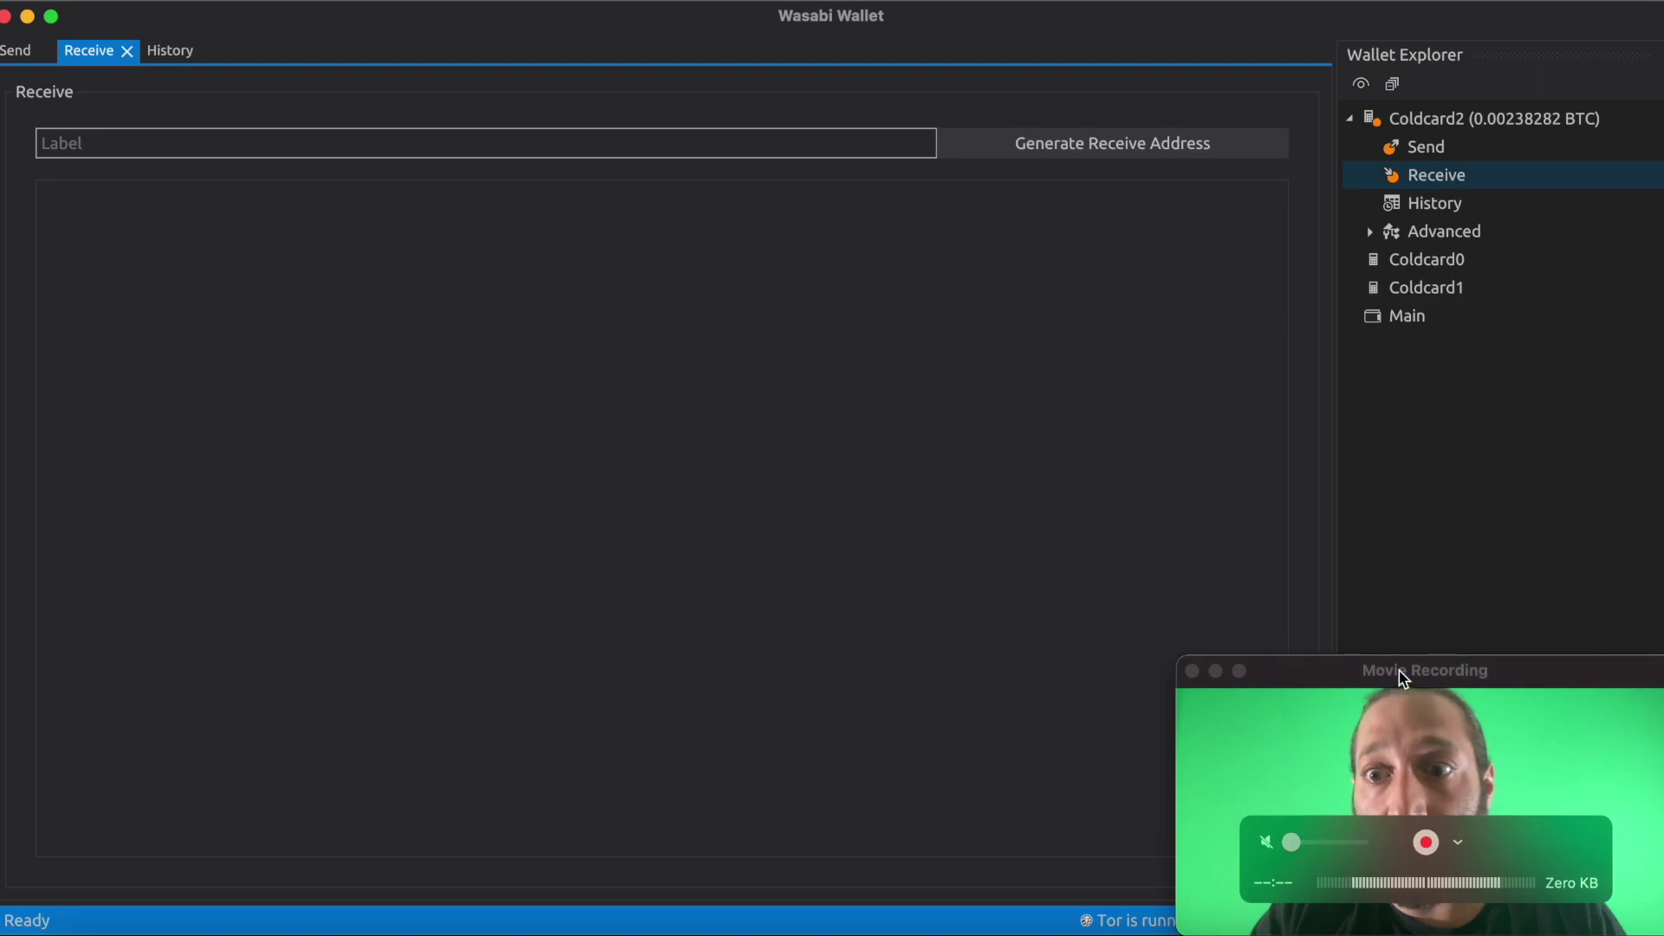
pyautogui.moveTo(1403, 677)
pyautogui.mouseDown()
pyautogui.moveTo(1370, 601)
pyautogui.moveTo(1383, 511)
pyautogui.moveTo(1390, 672)
pyautogui.mouseUp()
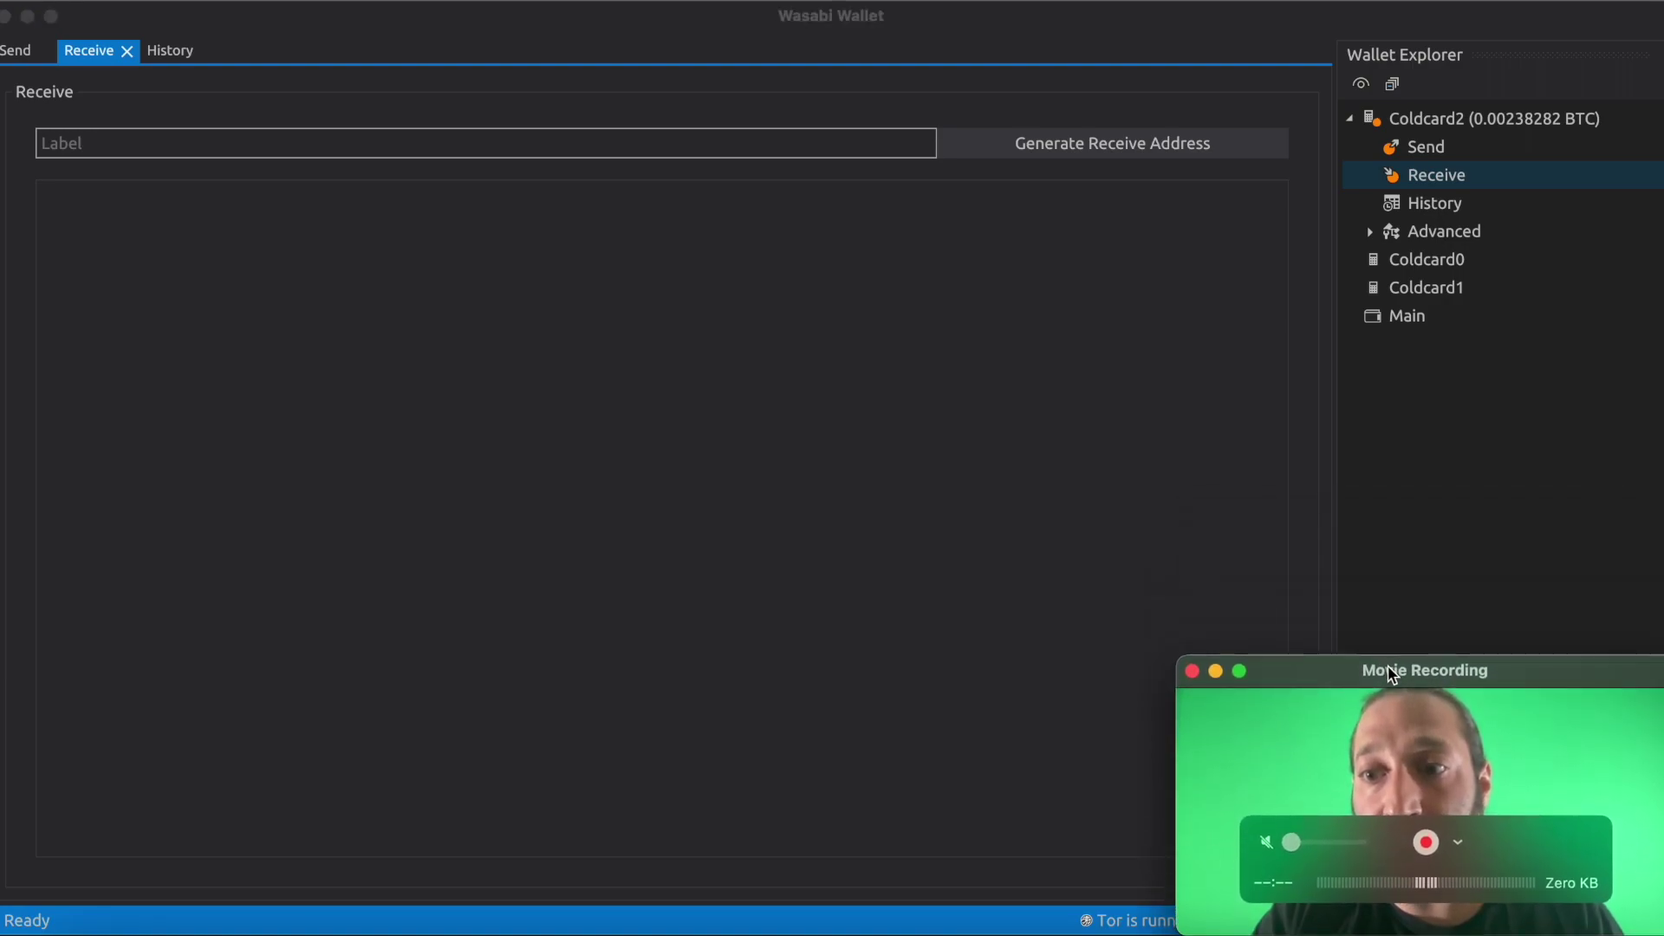
pyautogui.click(882, 459)
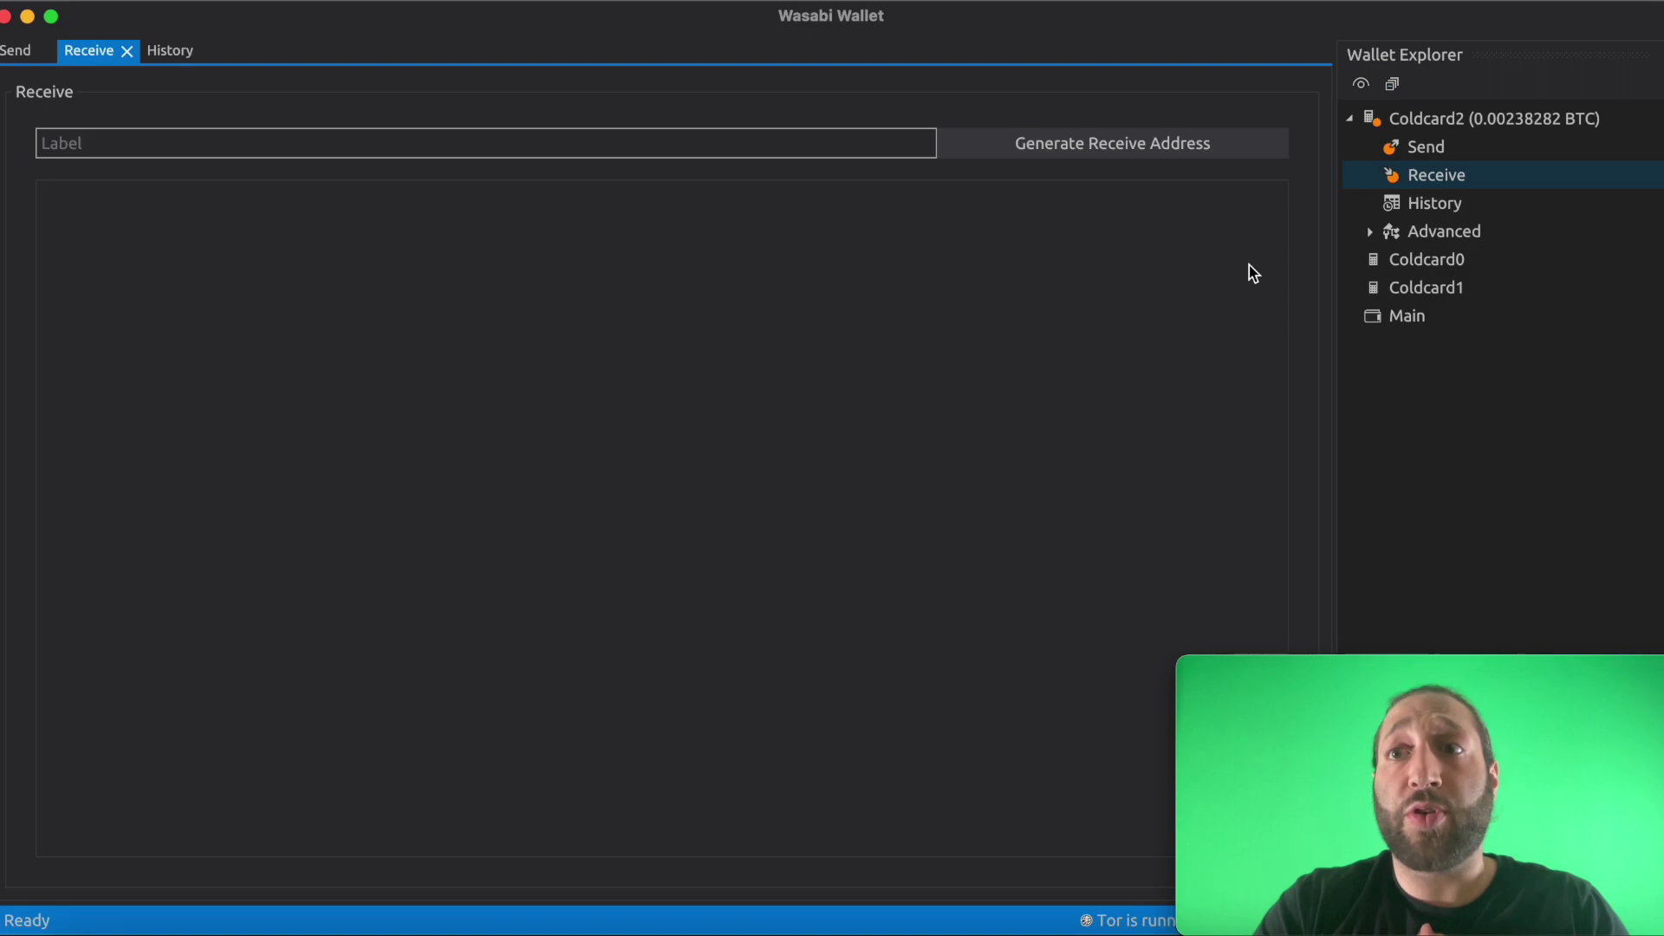
# Open the advanced Build Transaction form of the Coldcard2 wallet.
pyautogui.click(1497, 240)
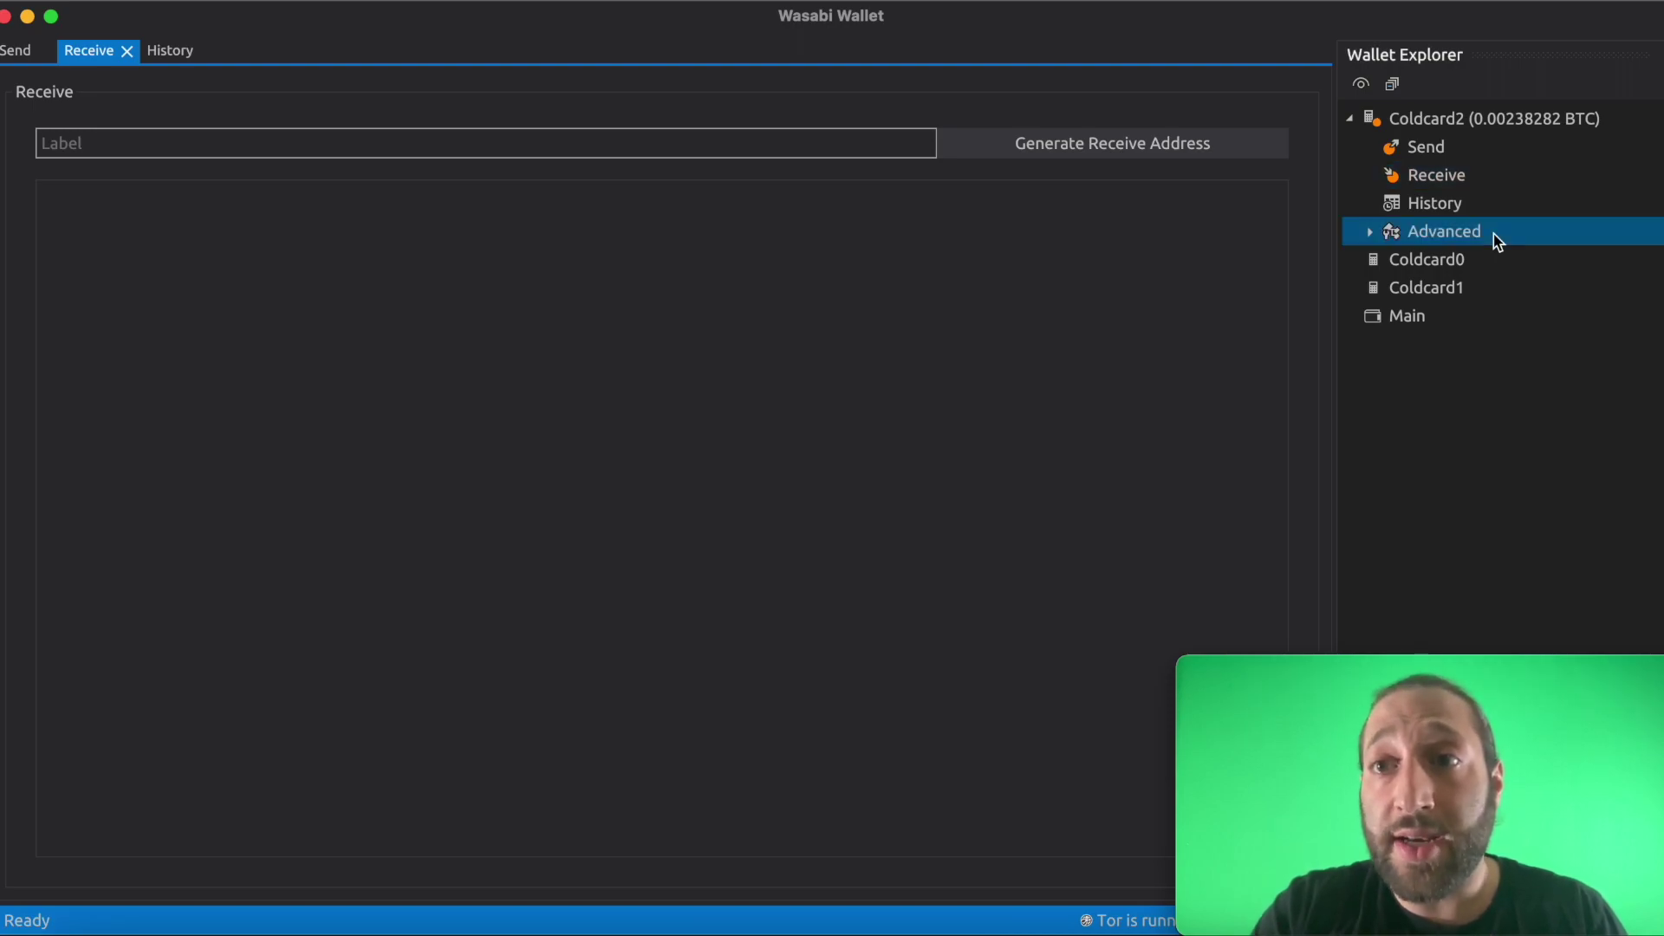
pyautogui.click(1370, 234)
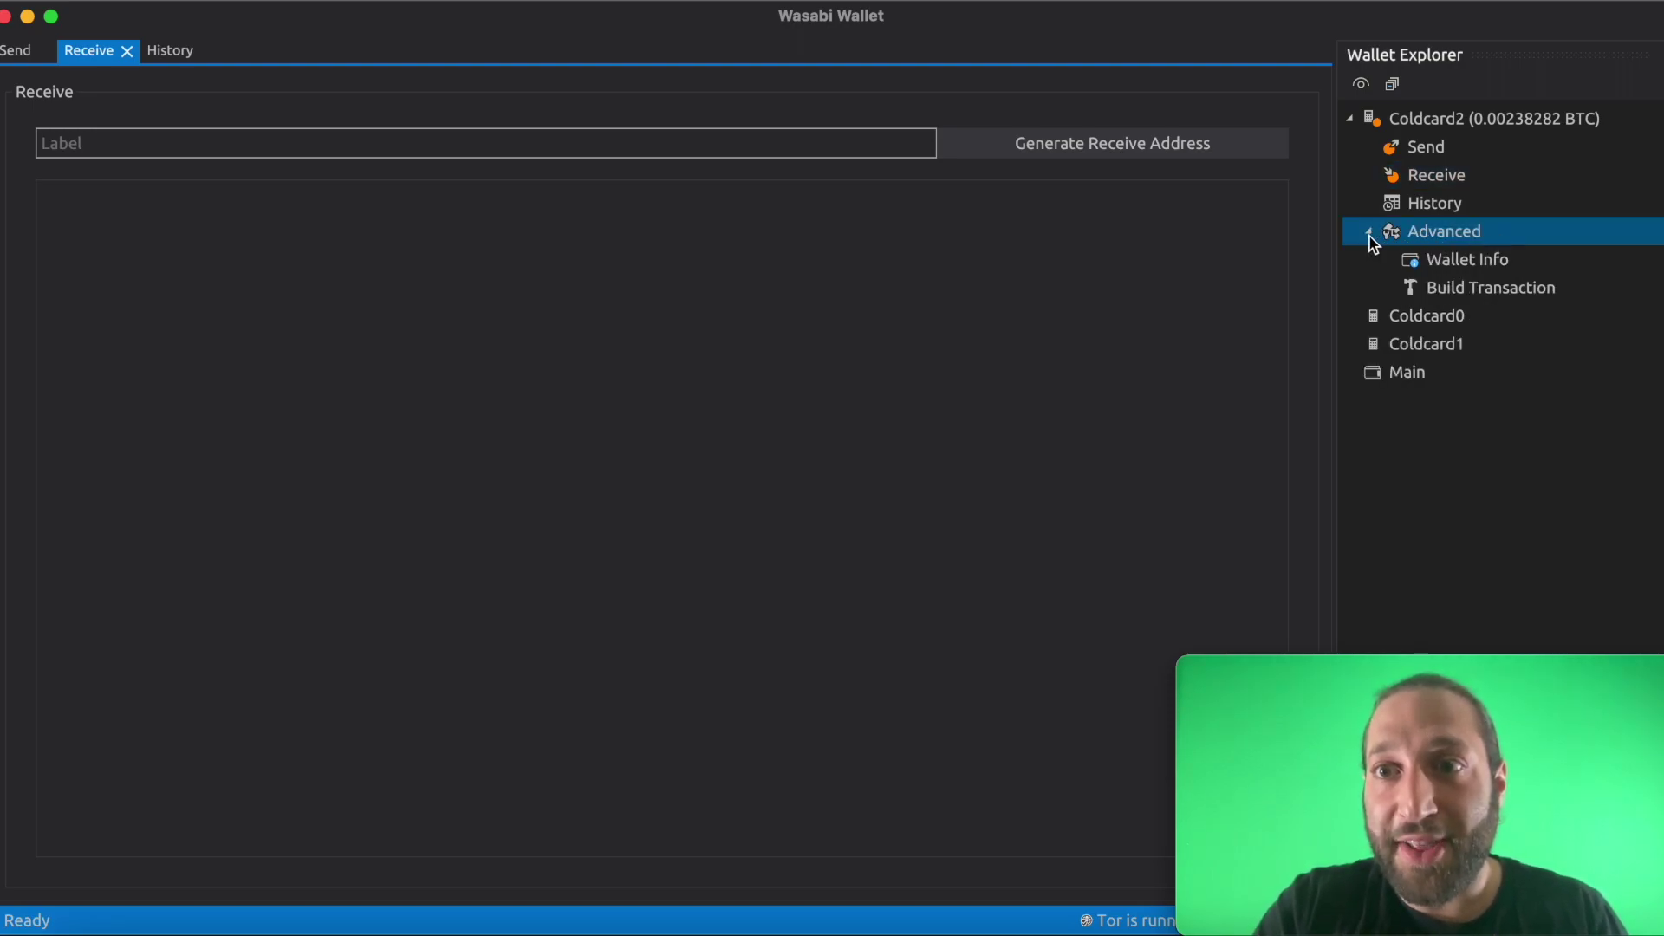
pyautogui.click(1499, 297)
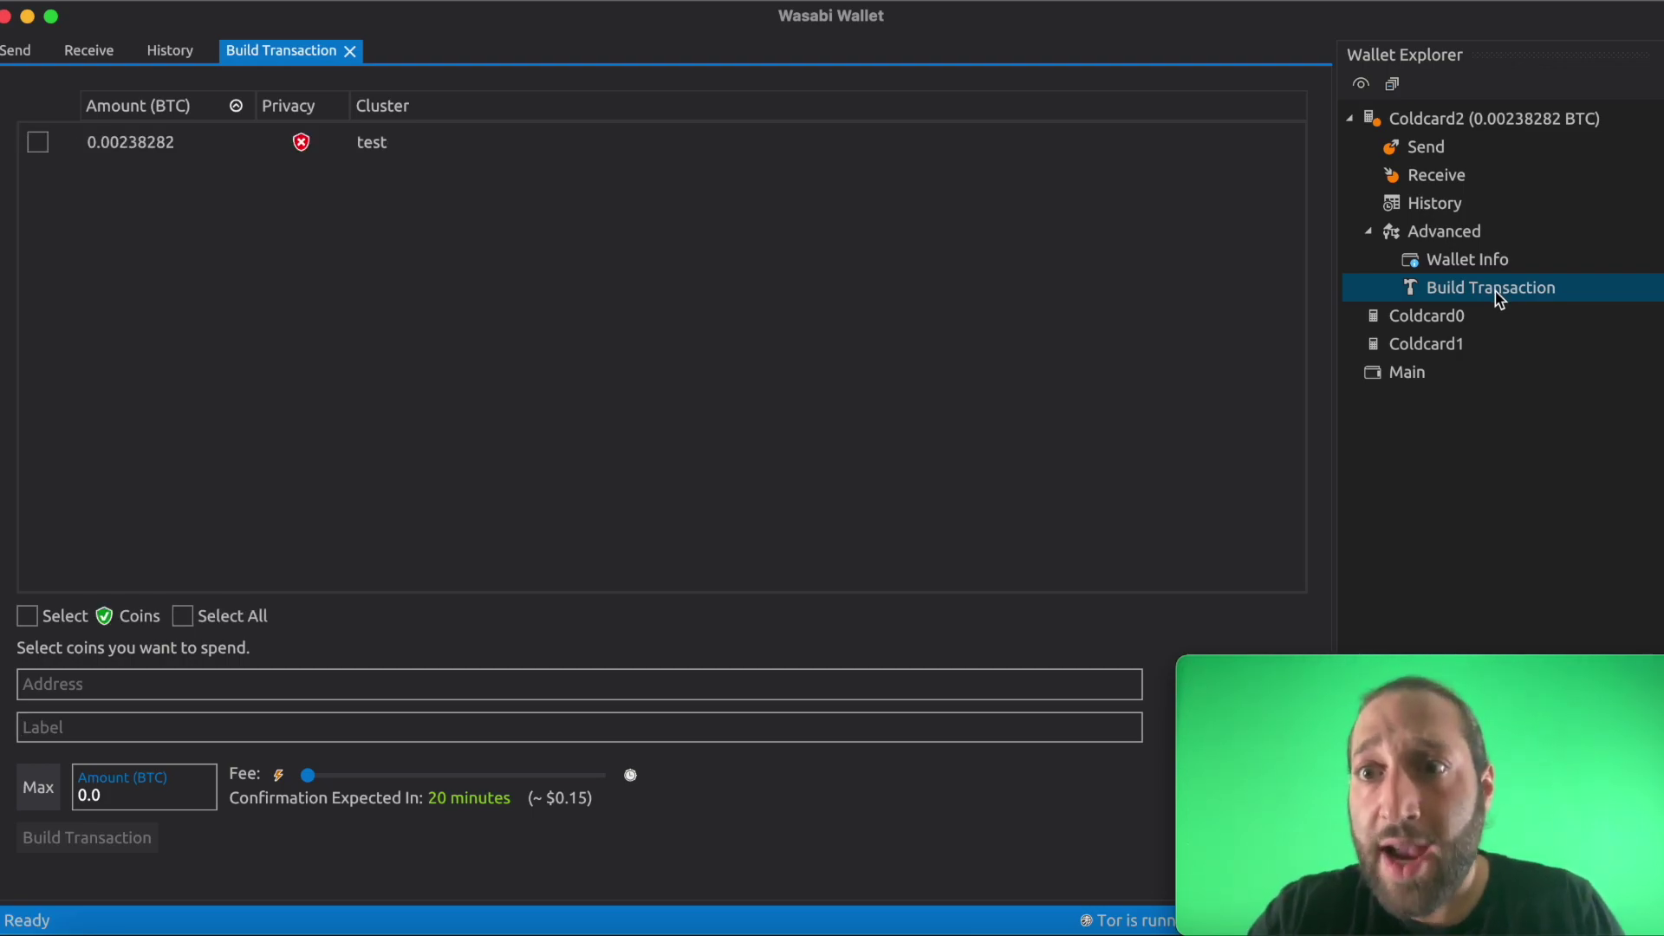
# Load the Main wallet and generate a receive address in it labelled "test".
pyautogui.click(1459, 377)
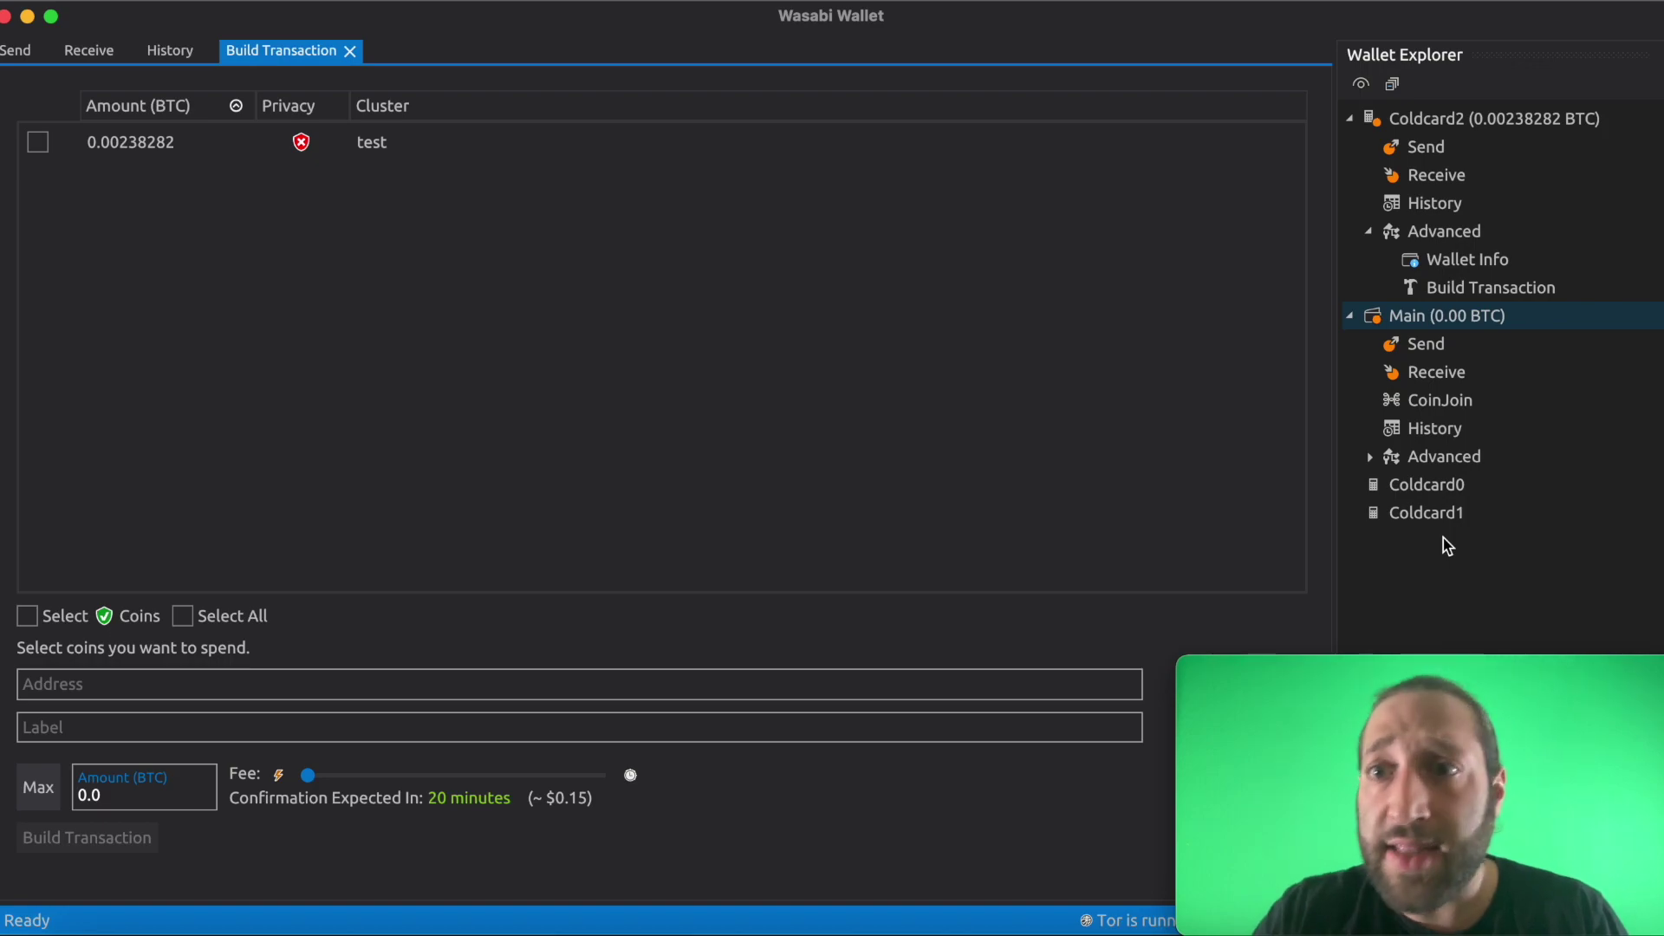
pyautogui.click(1466, 378)
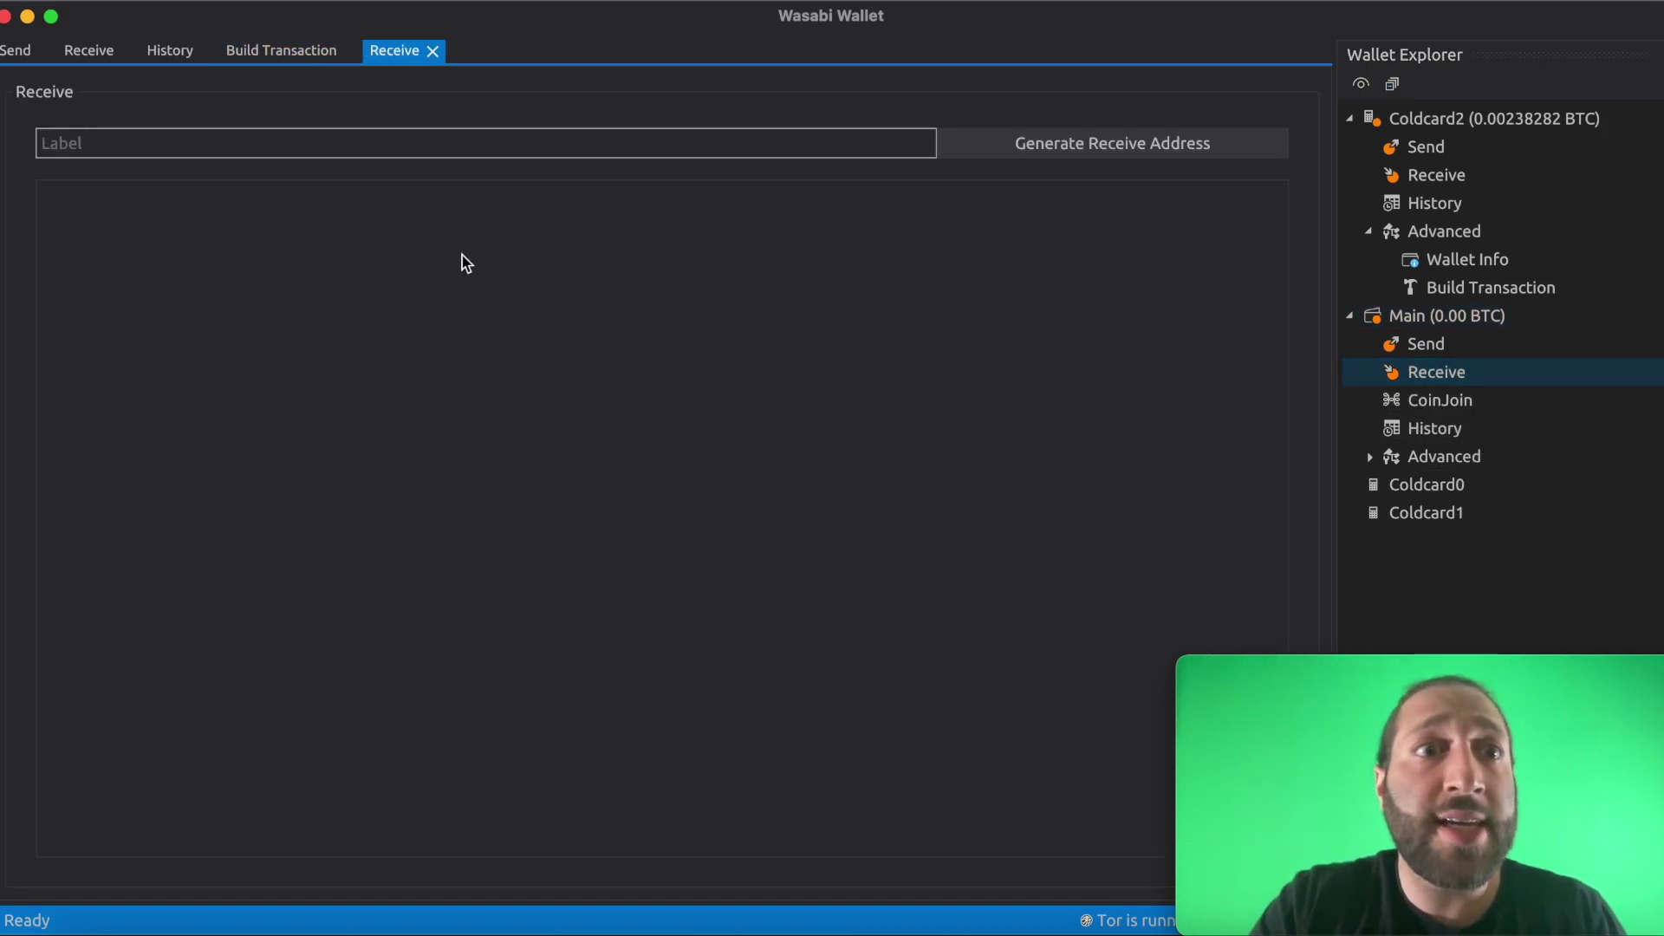
pyautogui.write('test')
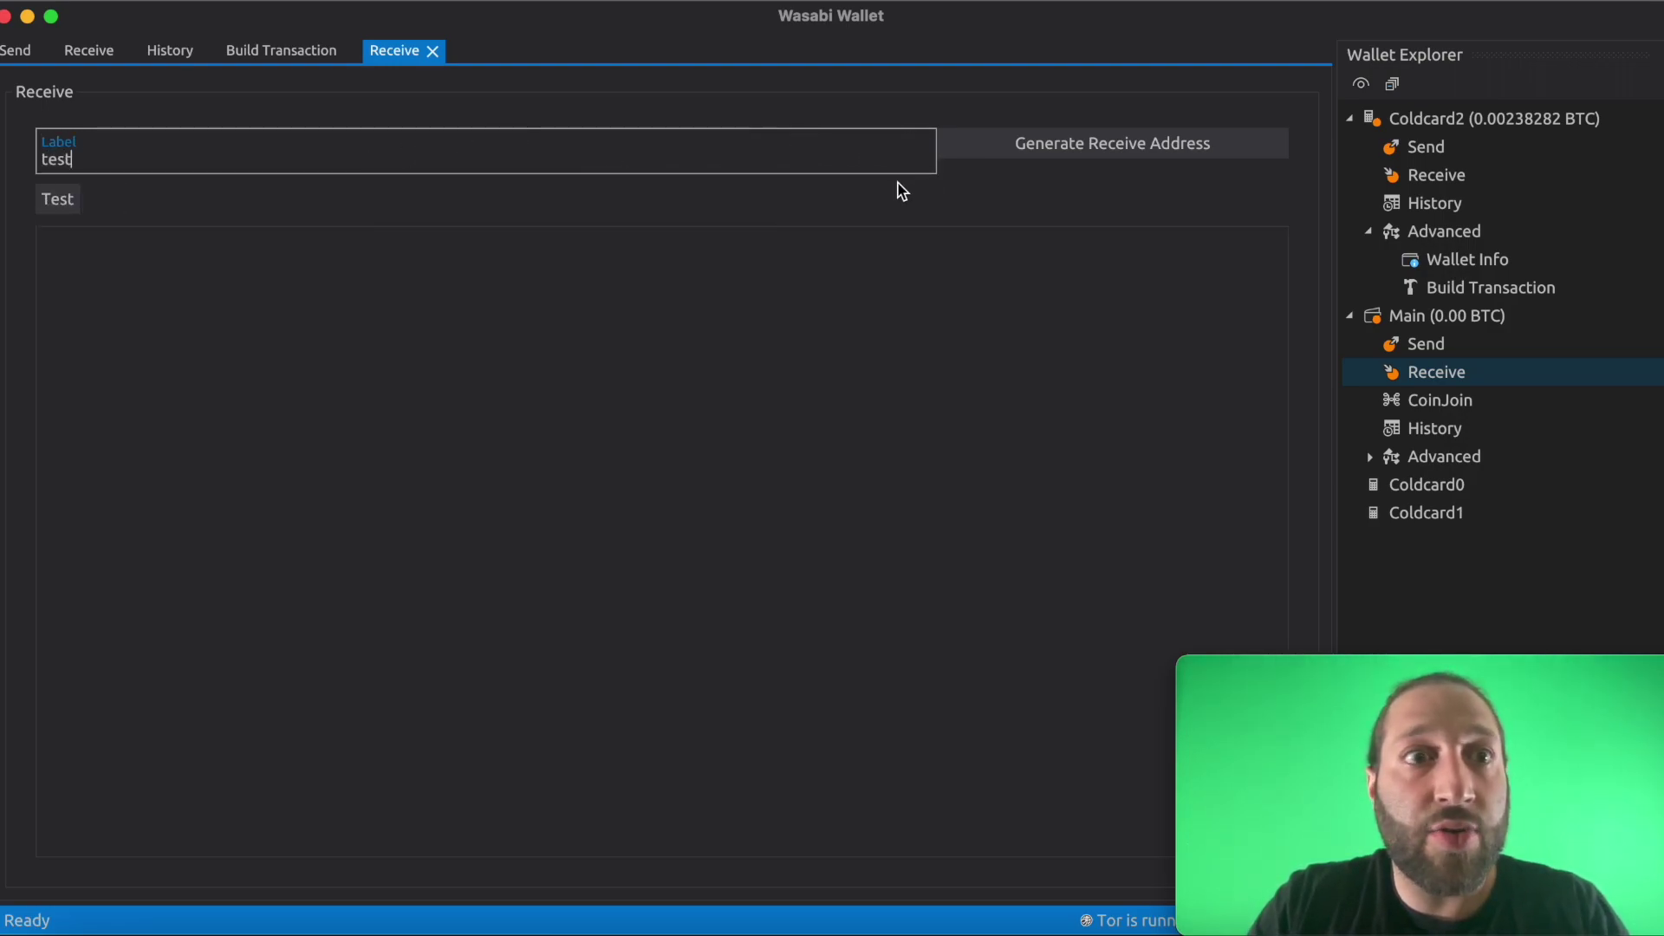
pyautogui.click(1081, 157)
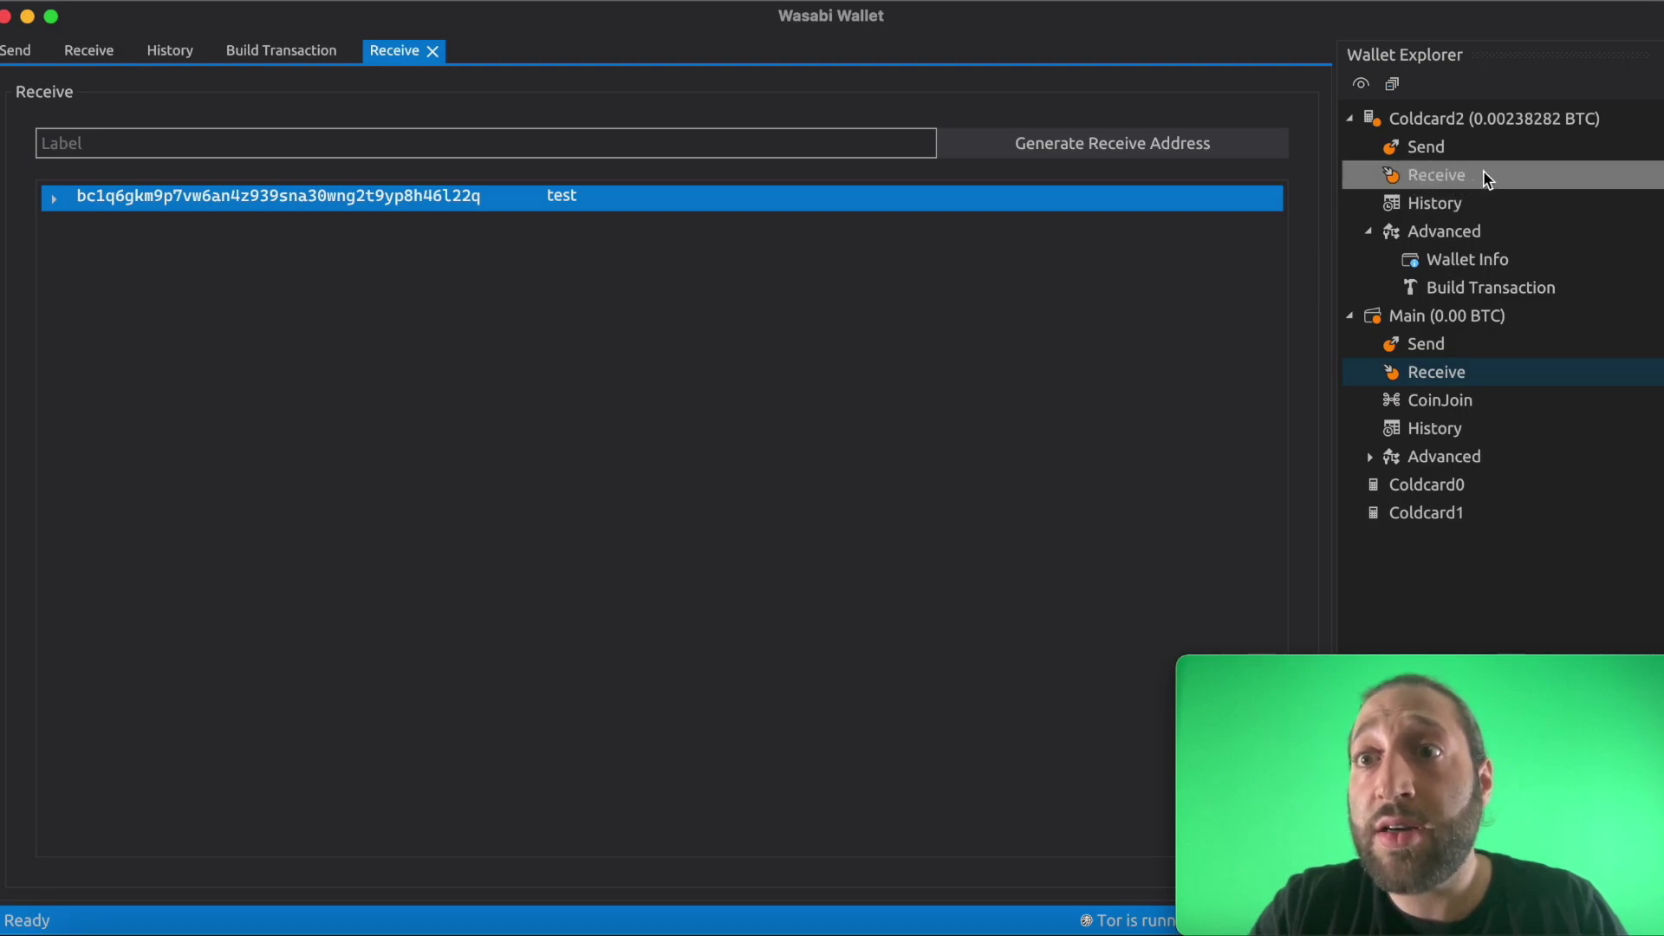
# In Coldcard2's Build Transaction form, paste the Main wallet's receive address as destination and label the payment "test".
pyautogui.click(1482, 289)
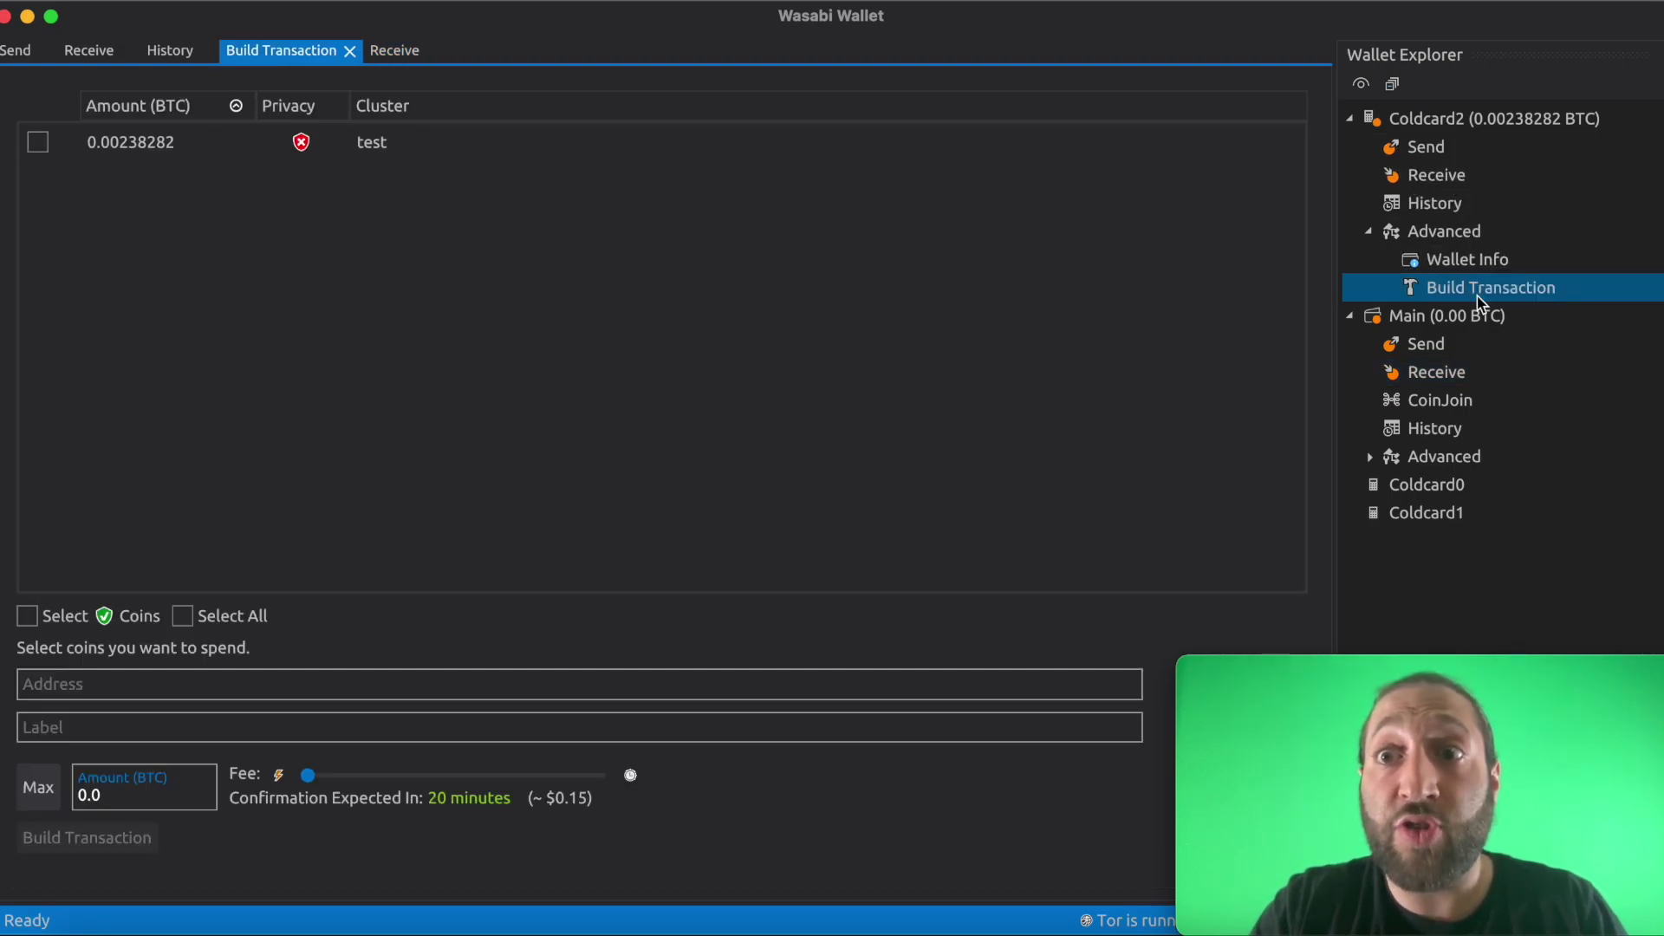
pyautogui.click(431, 689)
pyautogui.press('super+v')
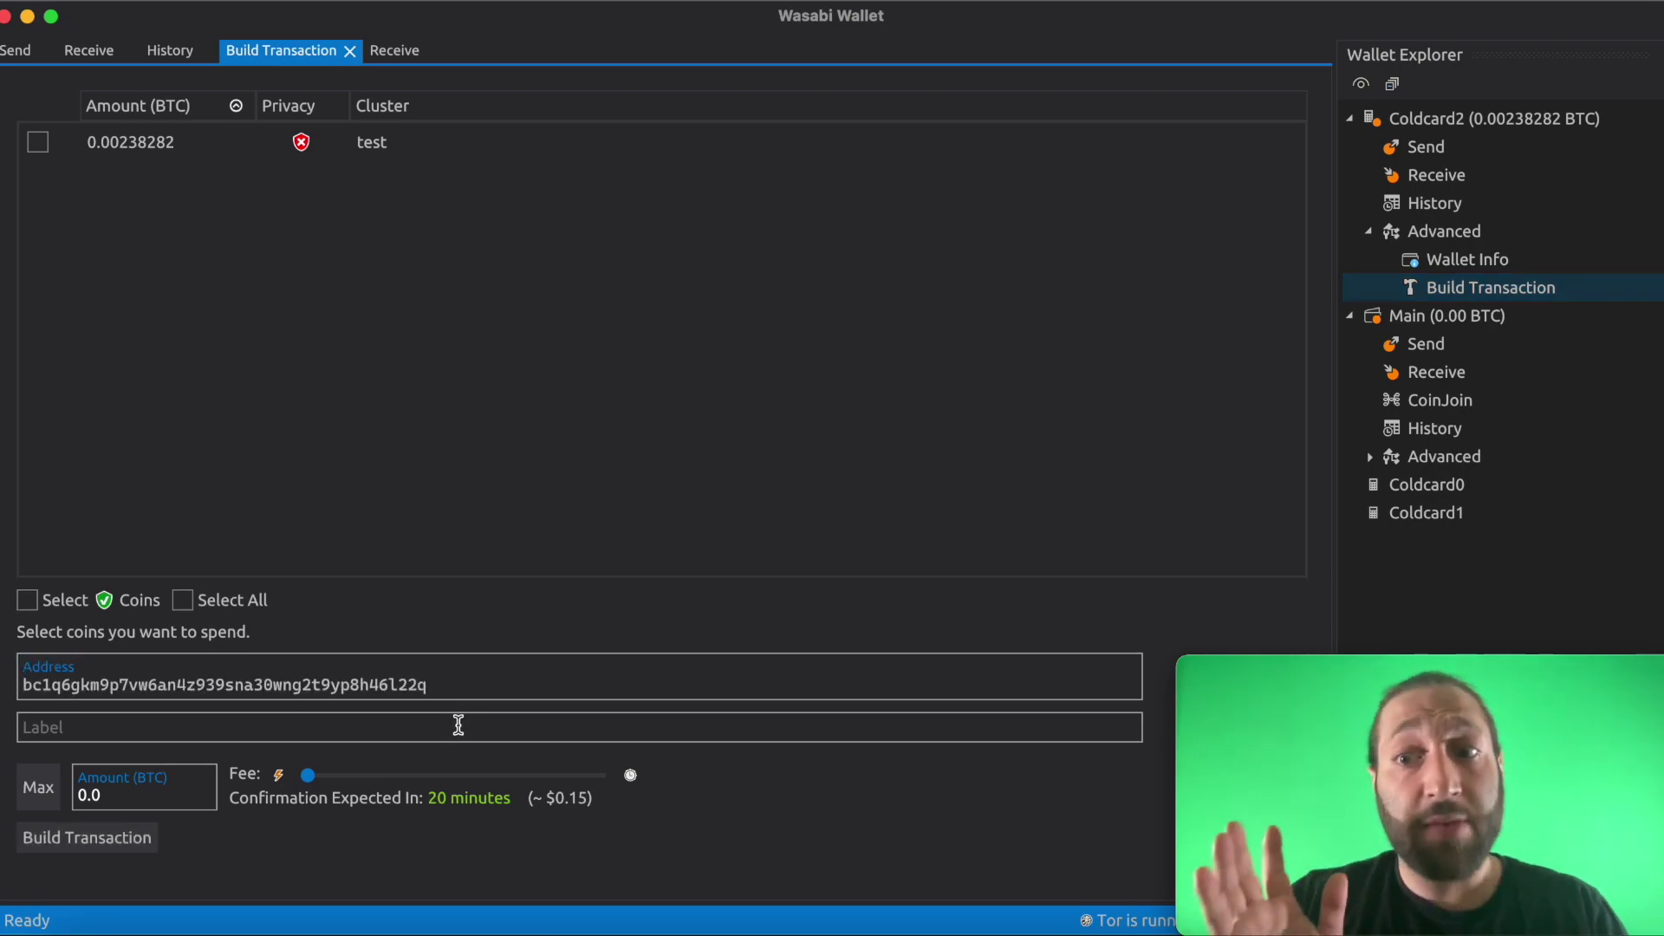
pyautogui.click(458, 725)
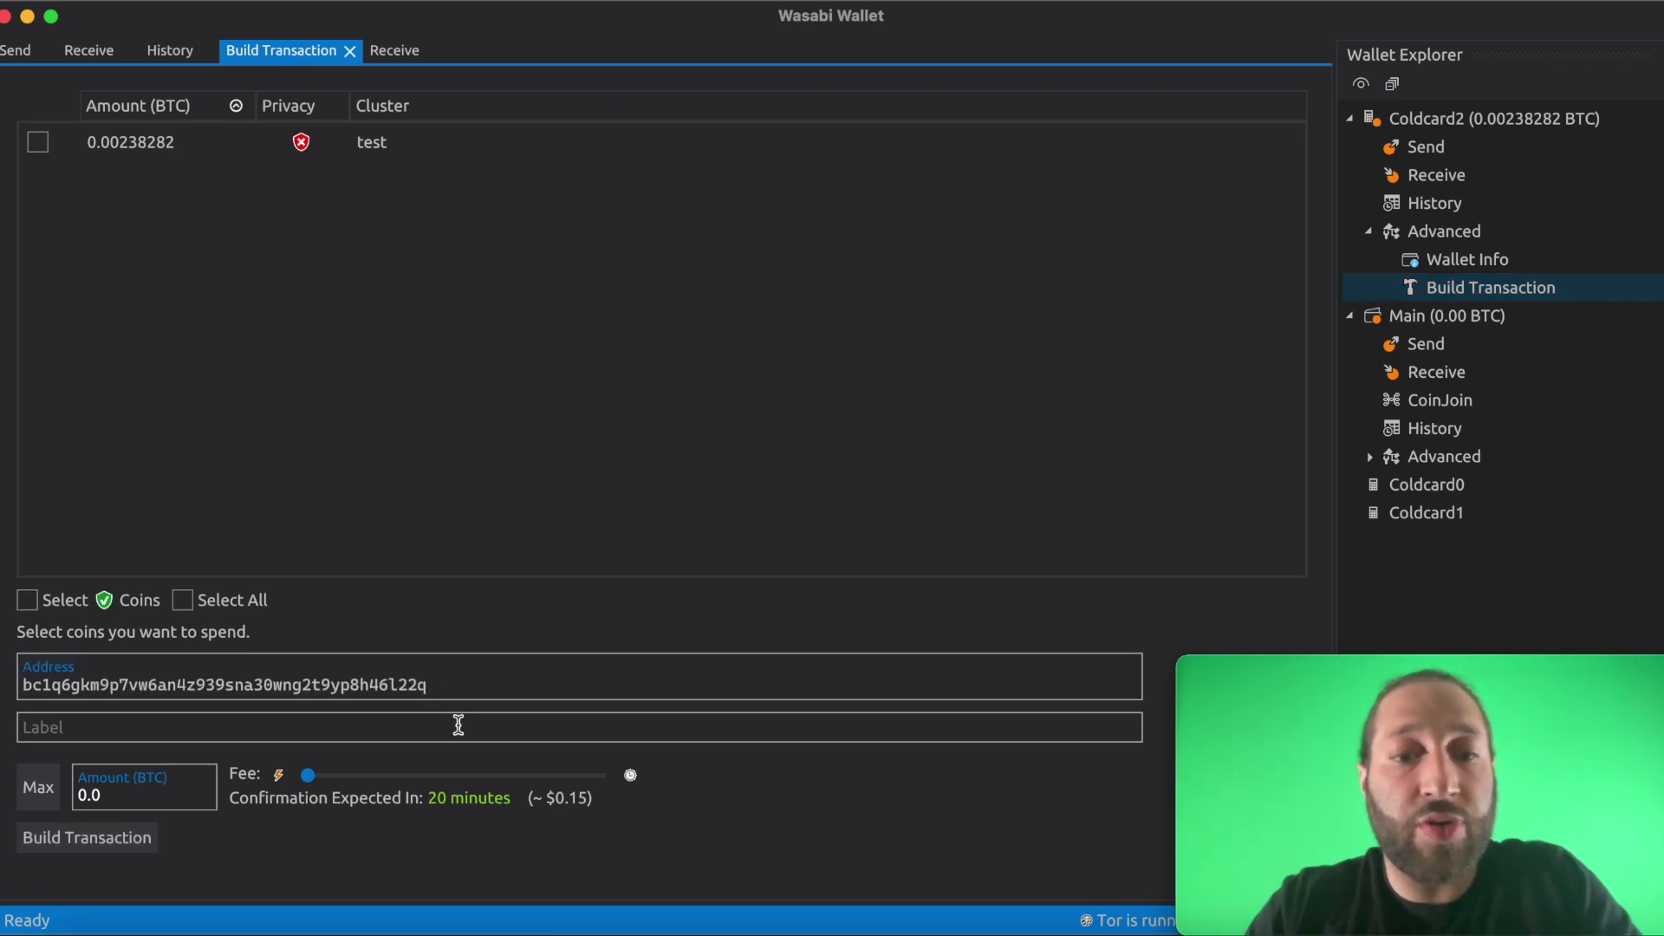
pyautogui.write('test')
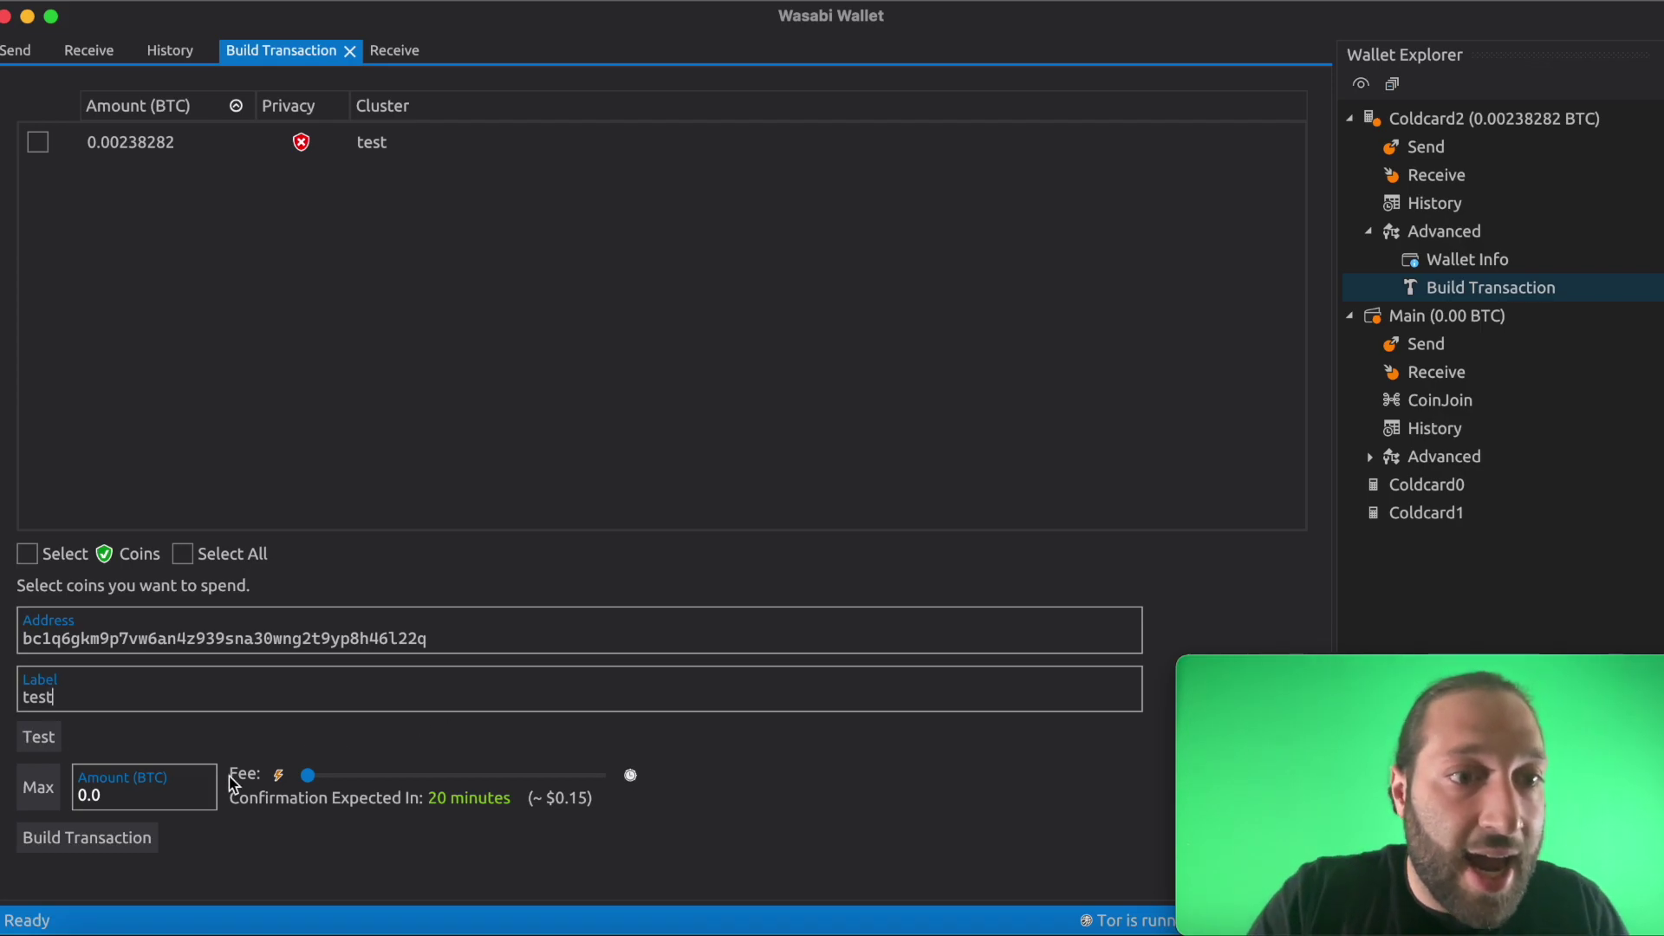
# Set the amount to the maximum, select the coin from the "test" cluster, and build the transaction.
pyautogui.click(56, 795)
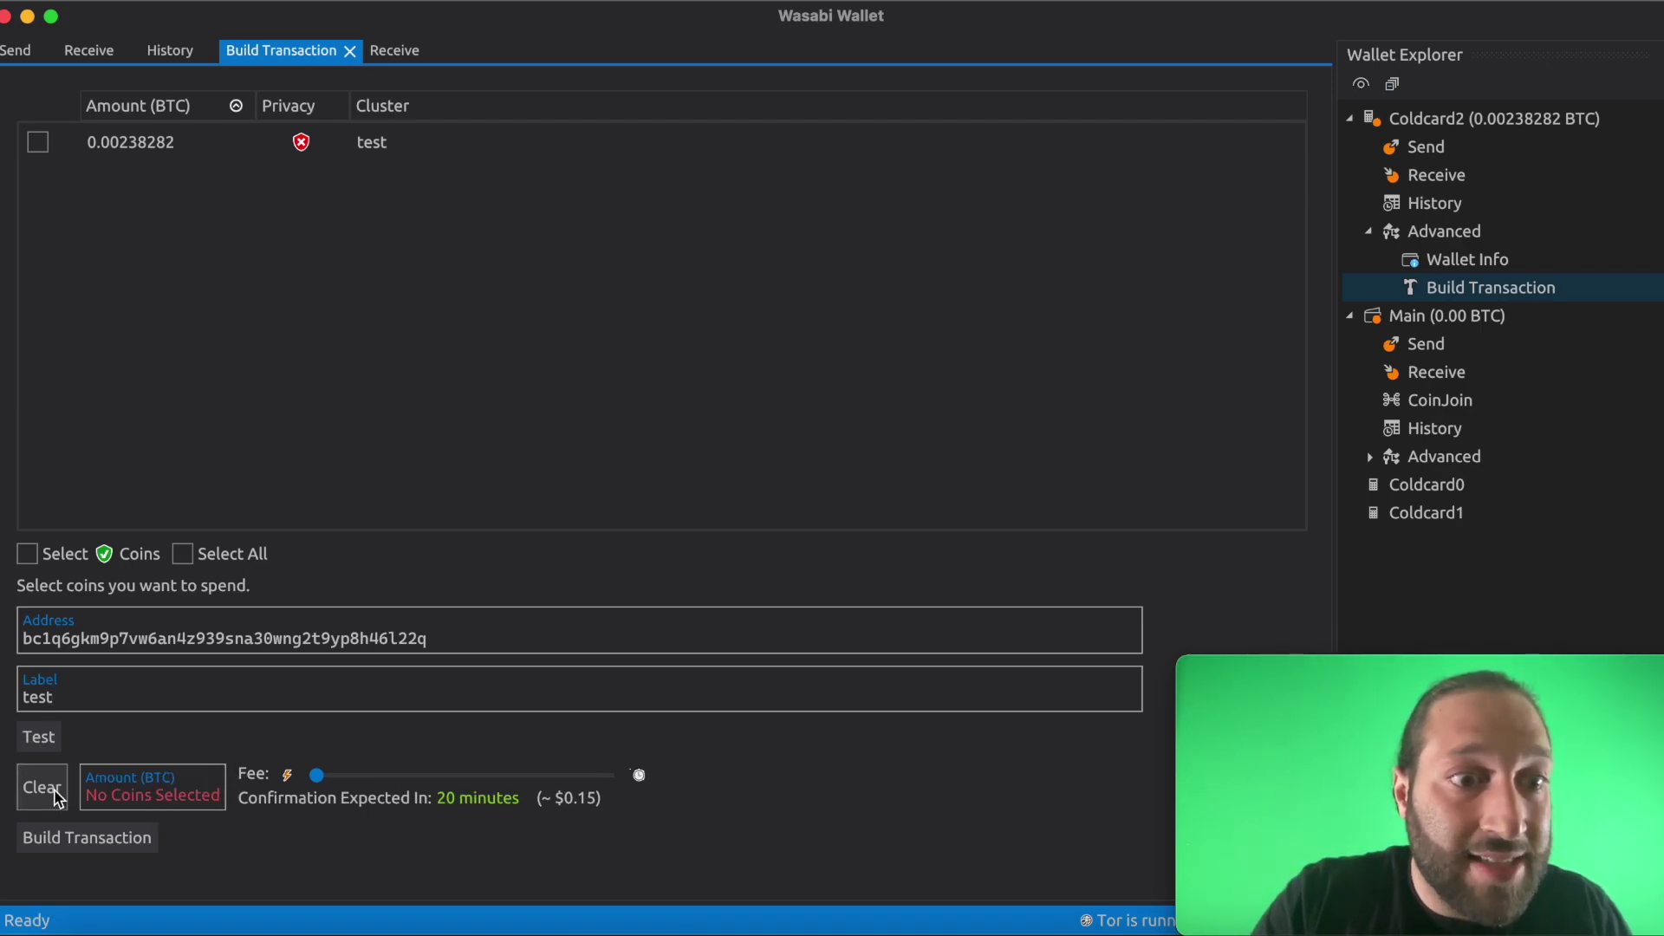
pyautogui.click(39, 153)
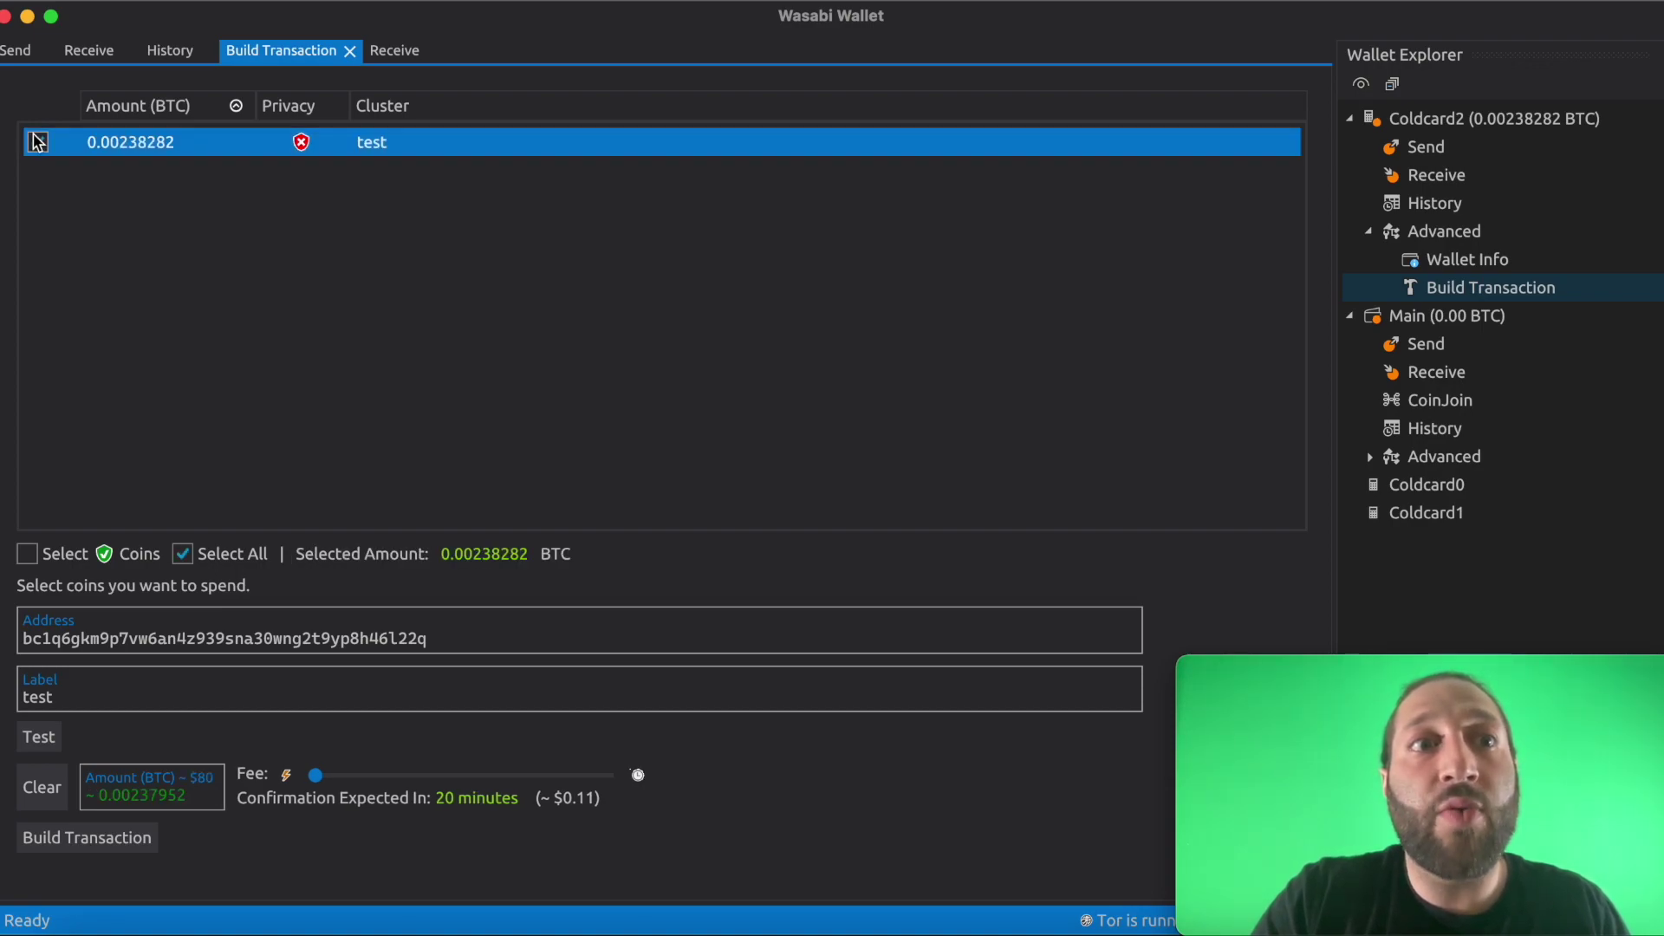
pyautogui.click(316, 777)
pyautogui.moveTo(317, 776); pyautogui.dragTo(345, 779)
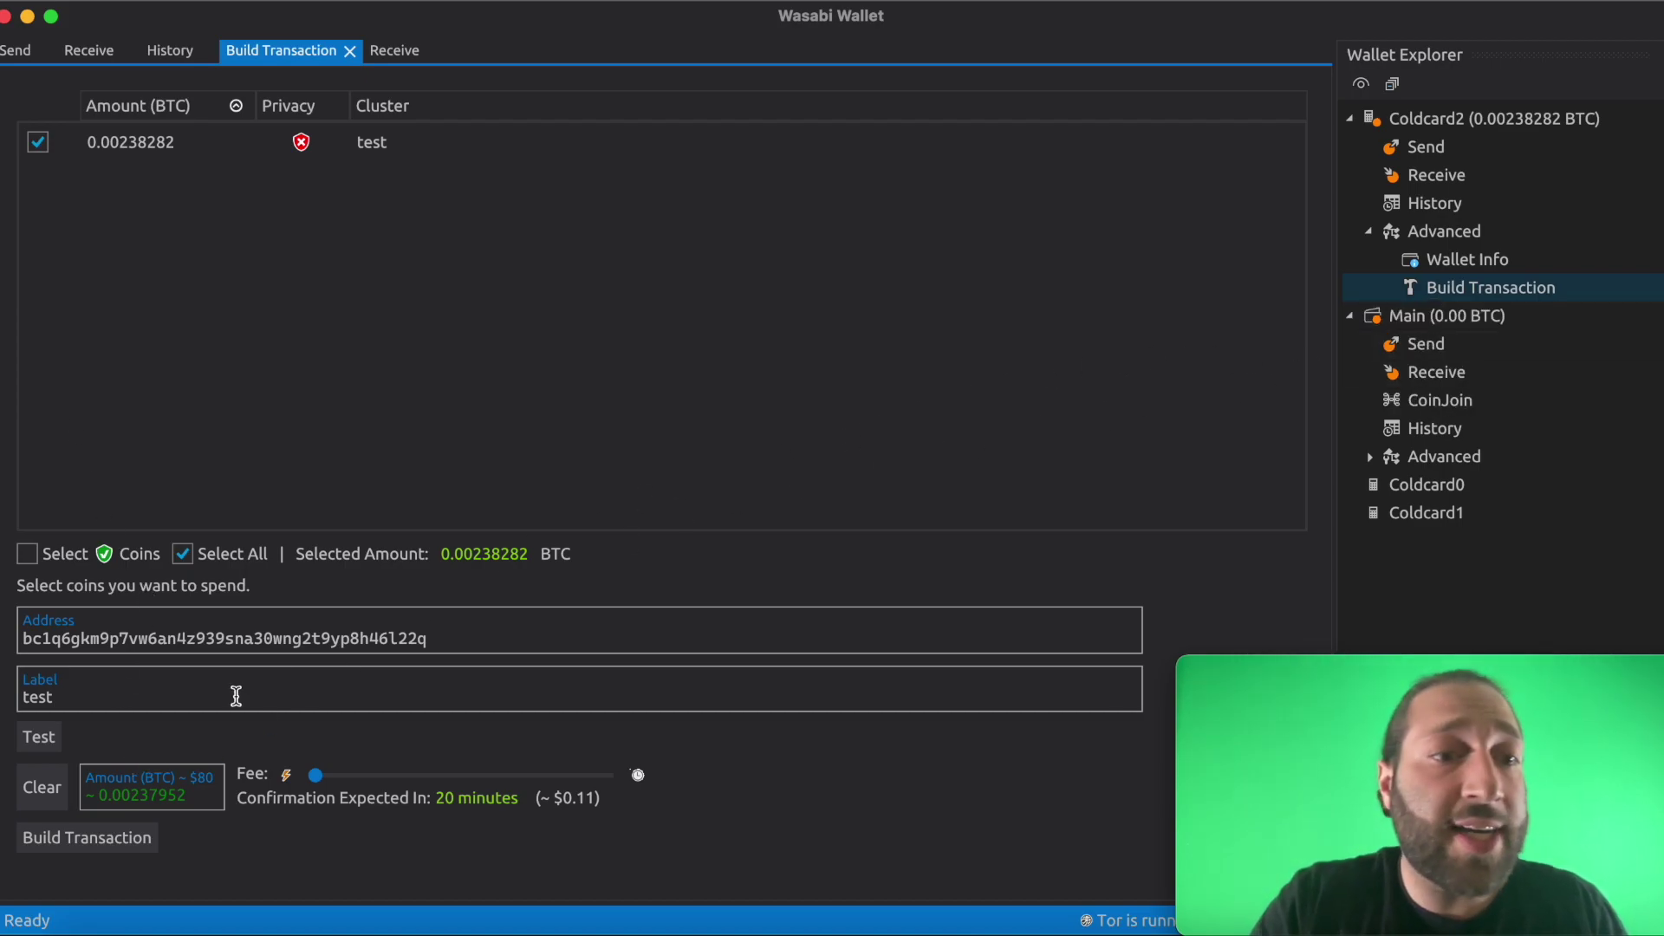
pyautogui.click(120, 840)
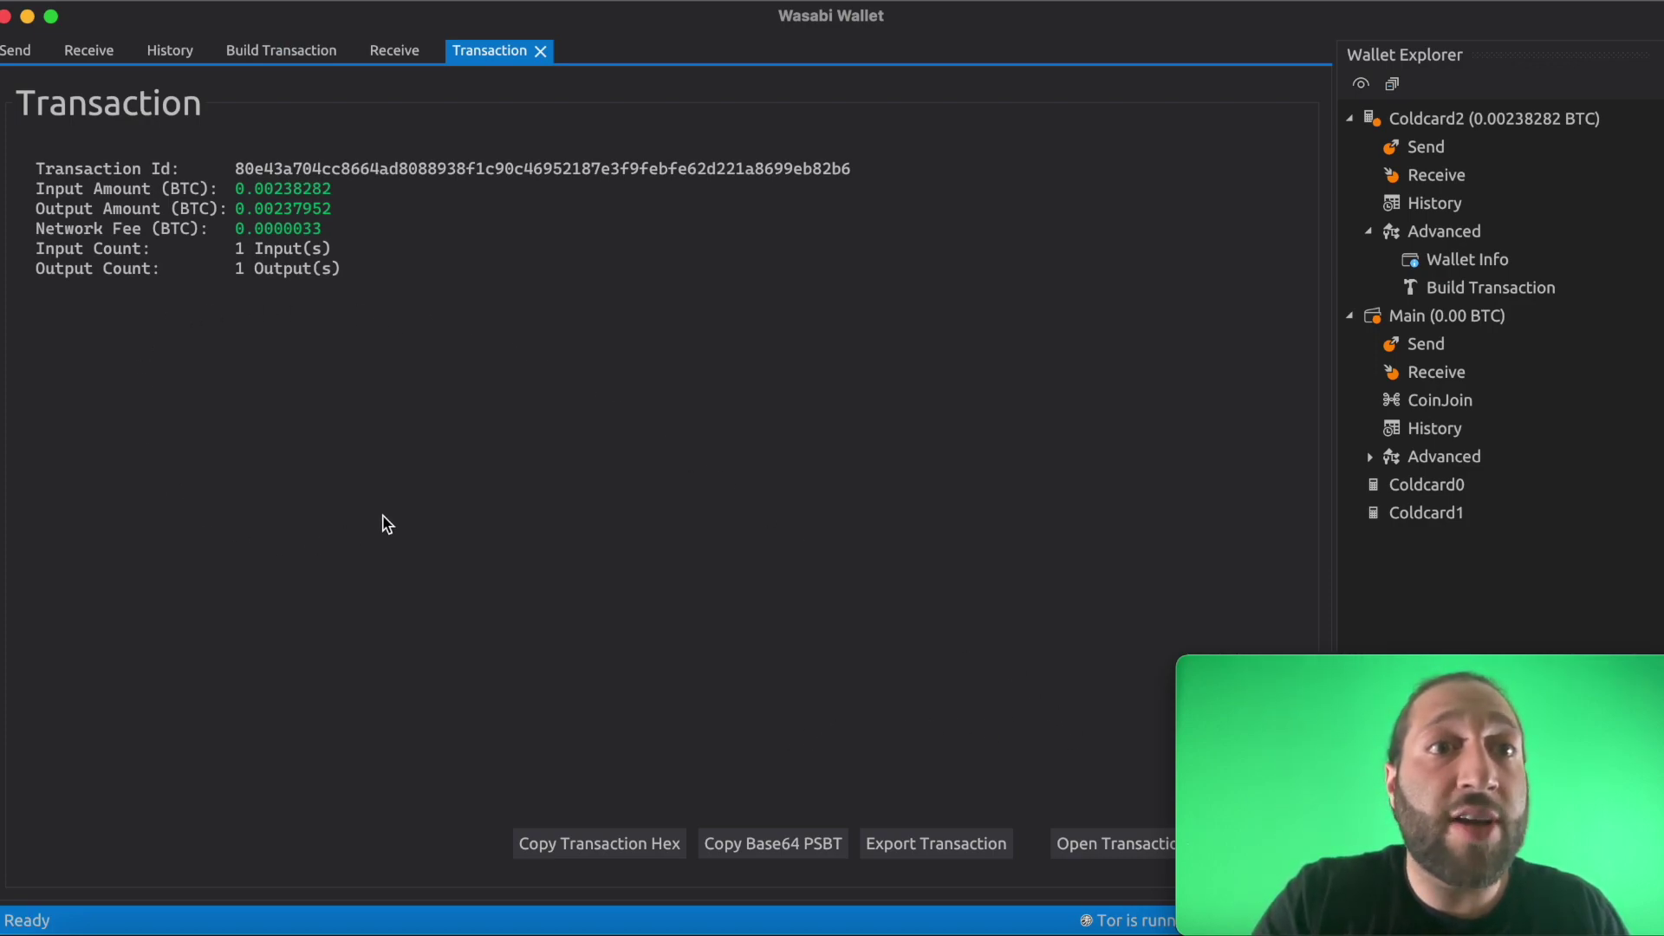
# Export the built transaction to the Desktop under the file name 80e43a7.
pyautogui.click(936, 845)
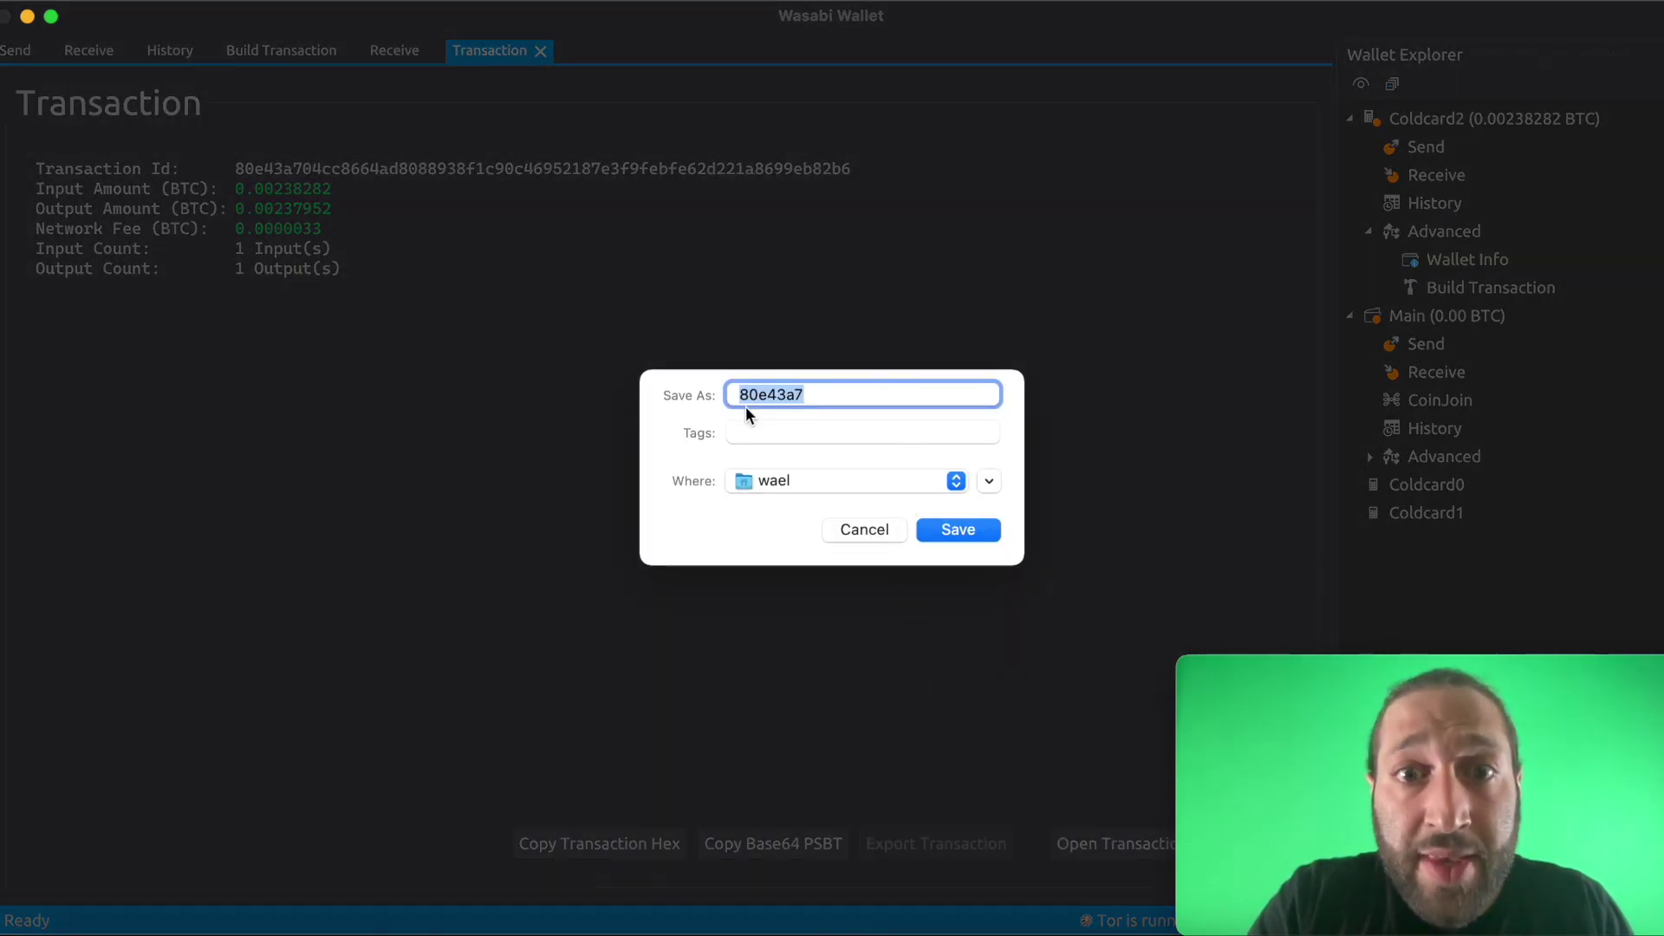
pyautogui.click(793, 479)
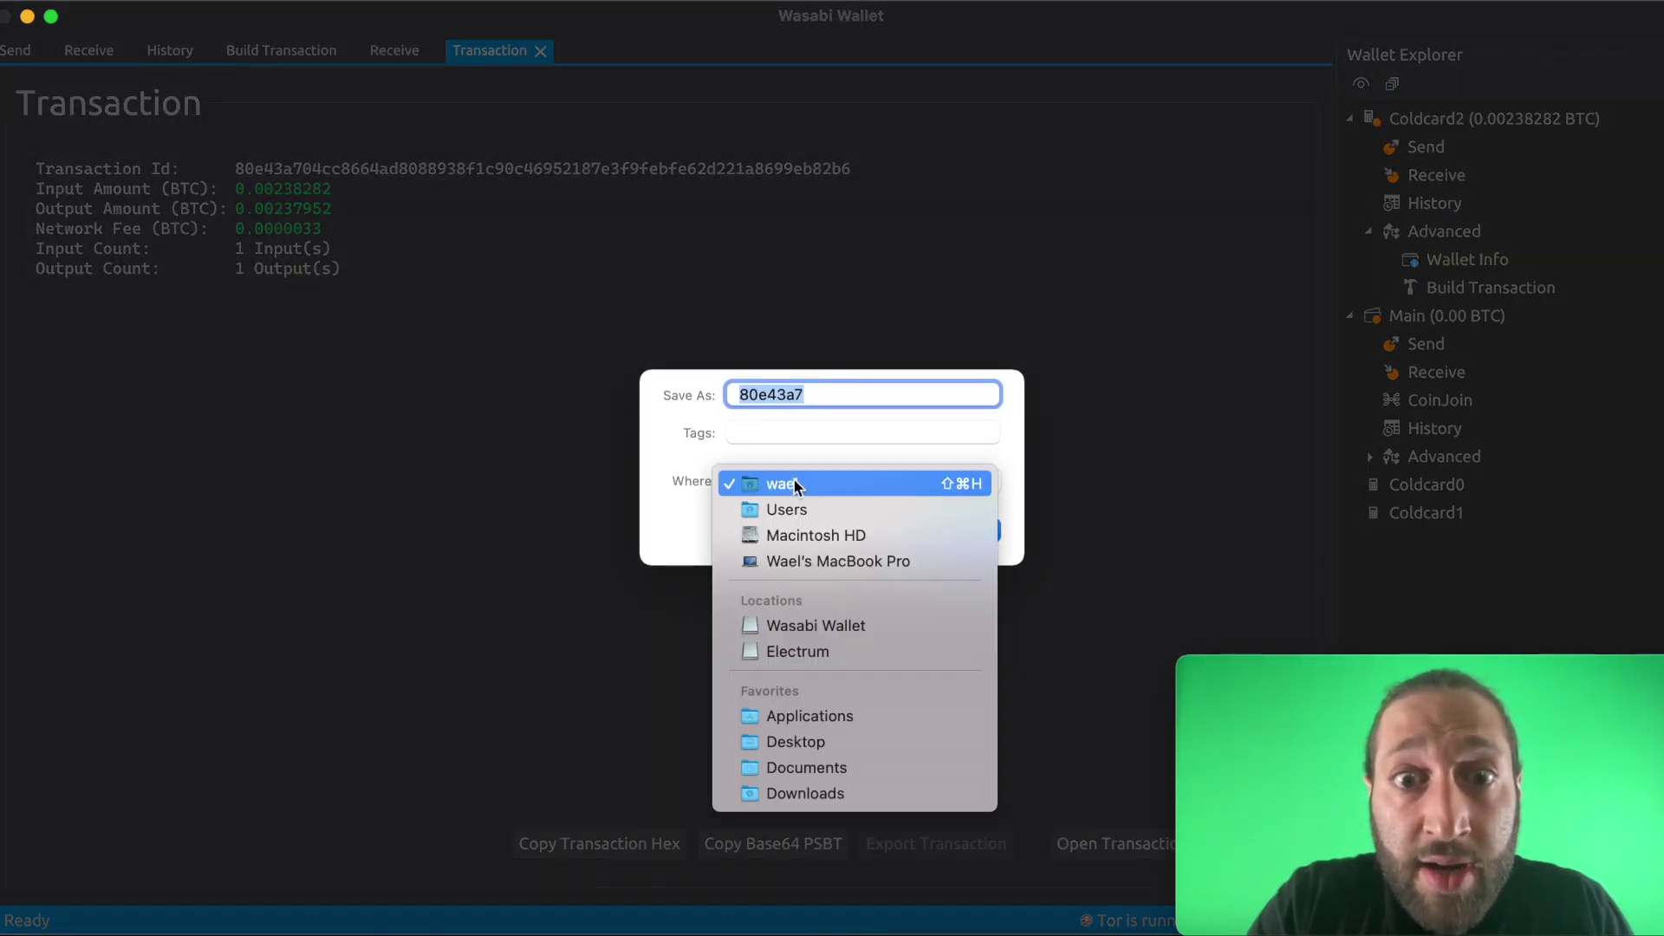
pyautogui.click(849, 742)
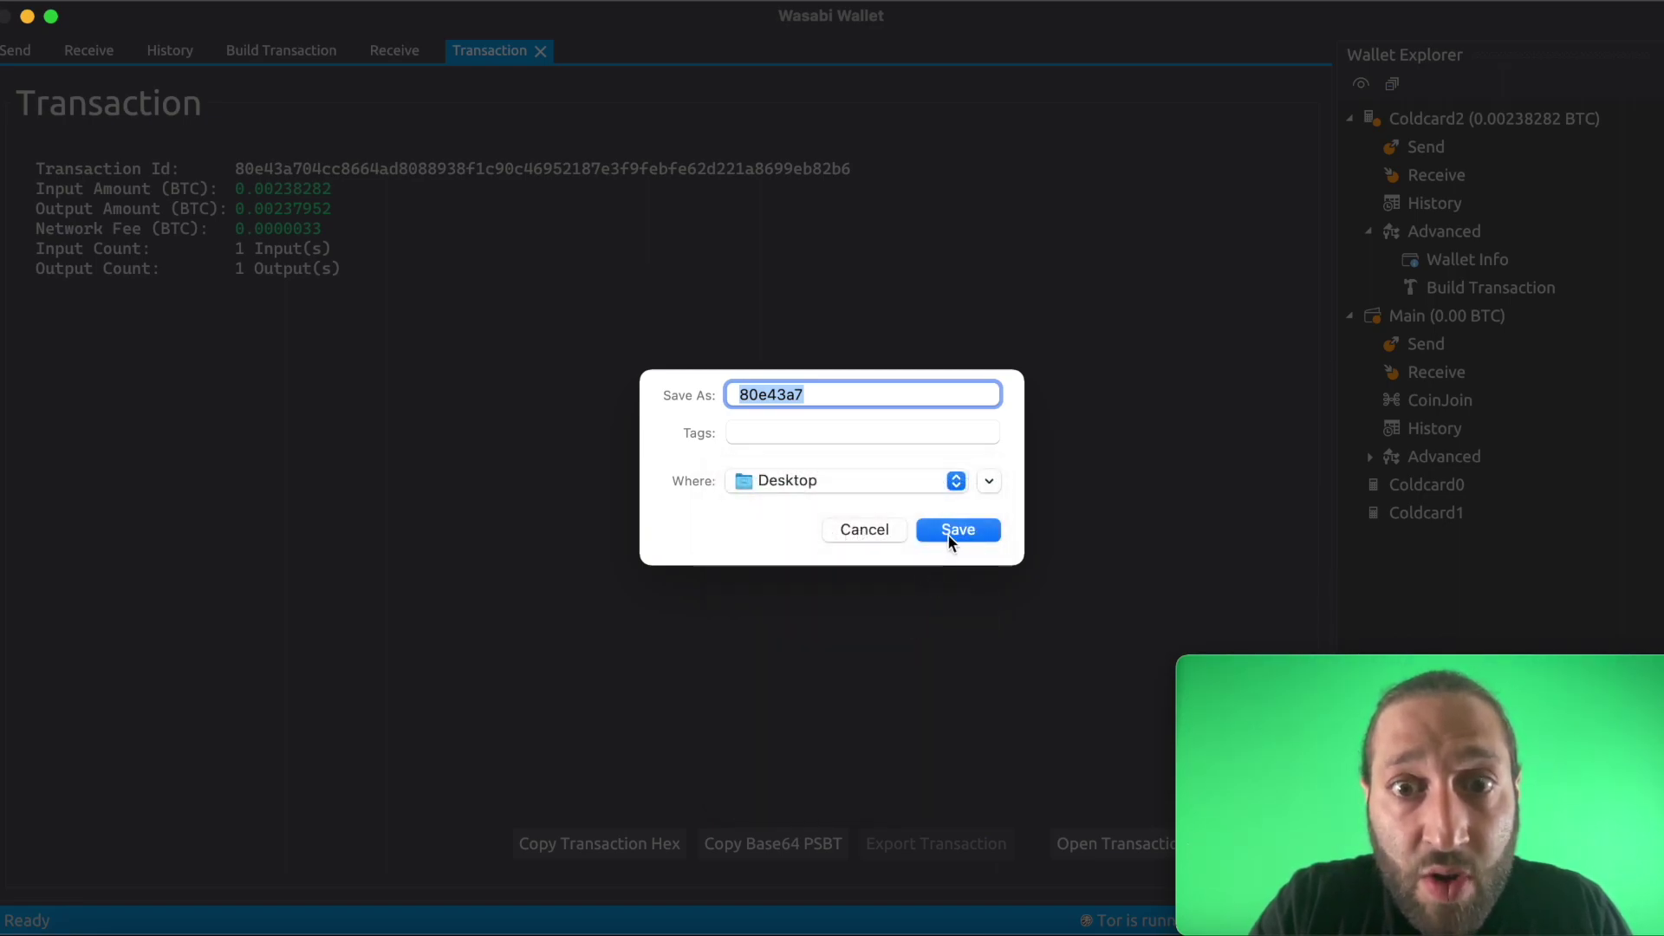
pyautogui.click(952, 536)
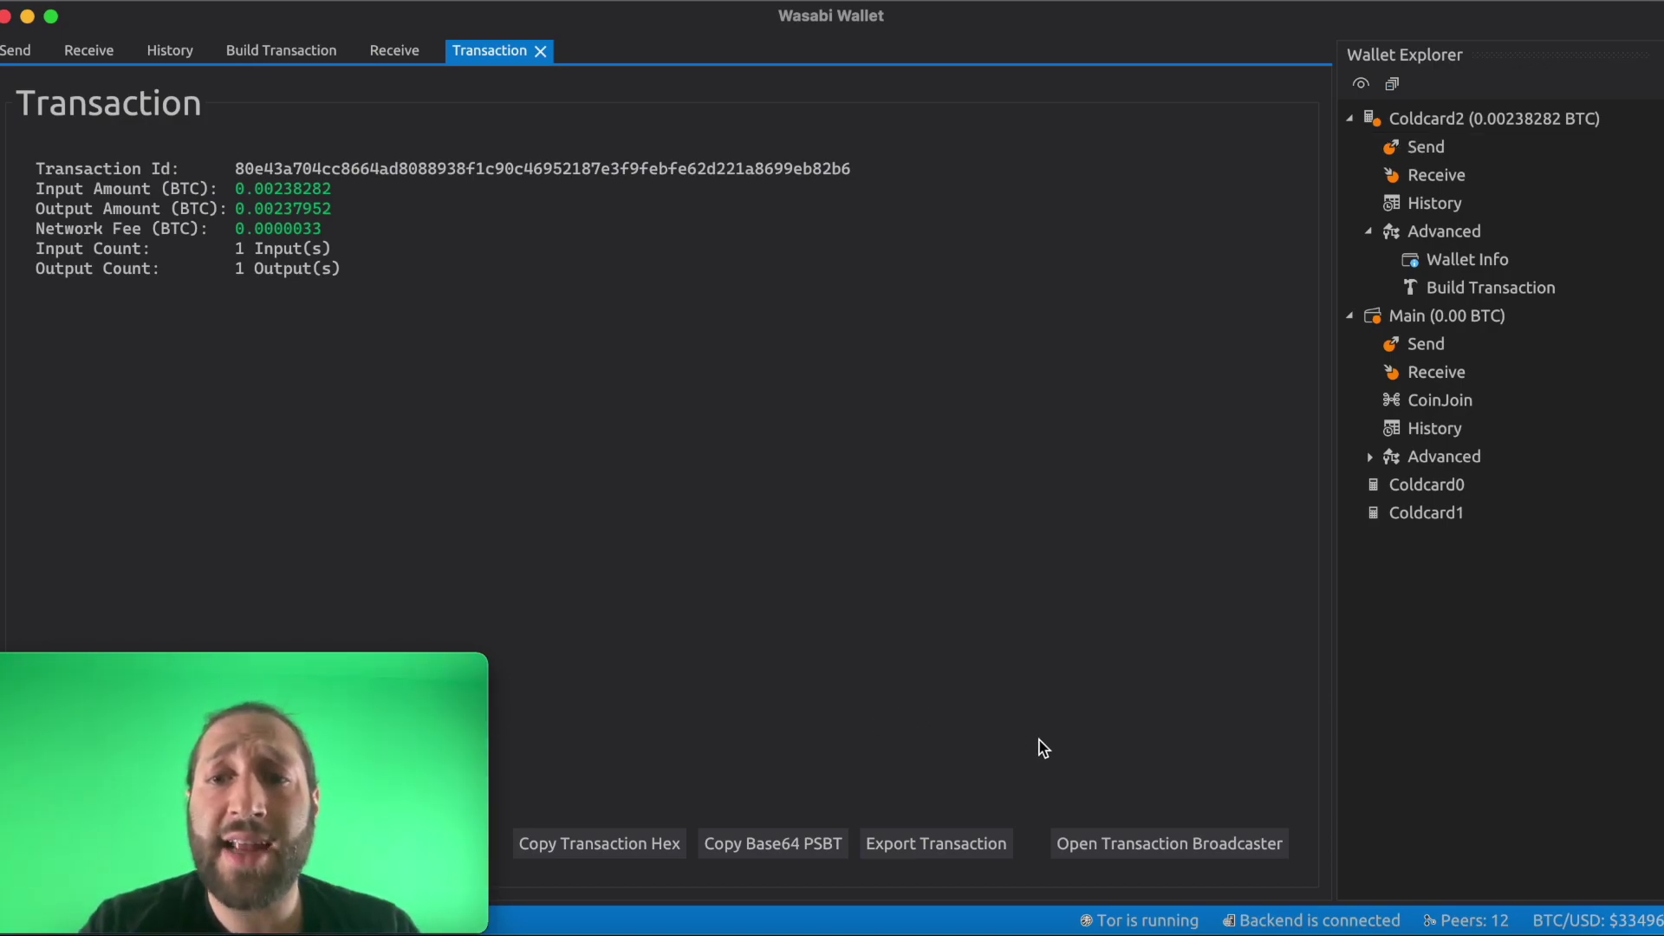
# Import 80e43a7-signed.psbt from the Desktop into the Transaction Broadcaster and broadcast the transaction.
pyautogui.click(1128, 833)
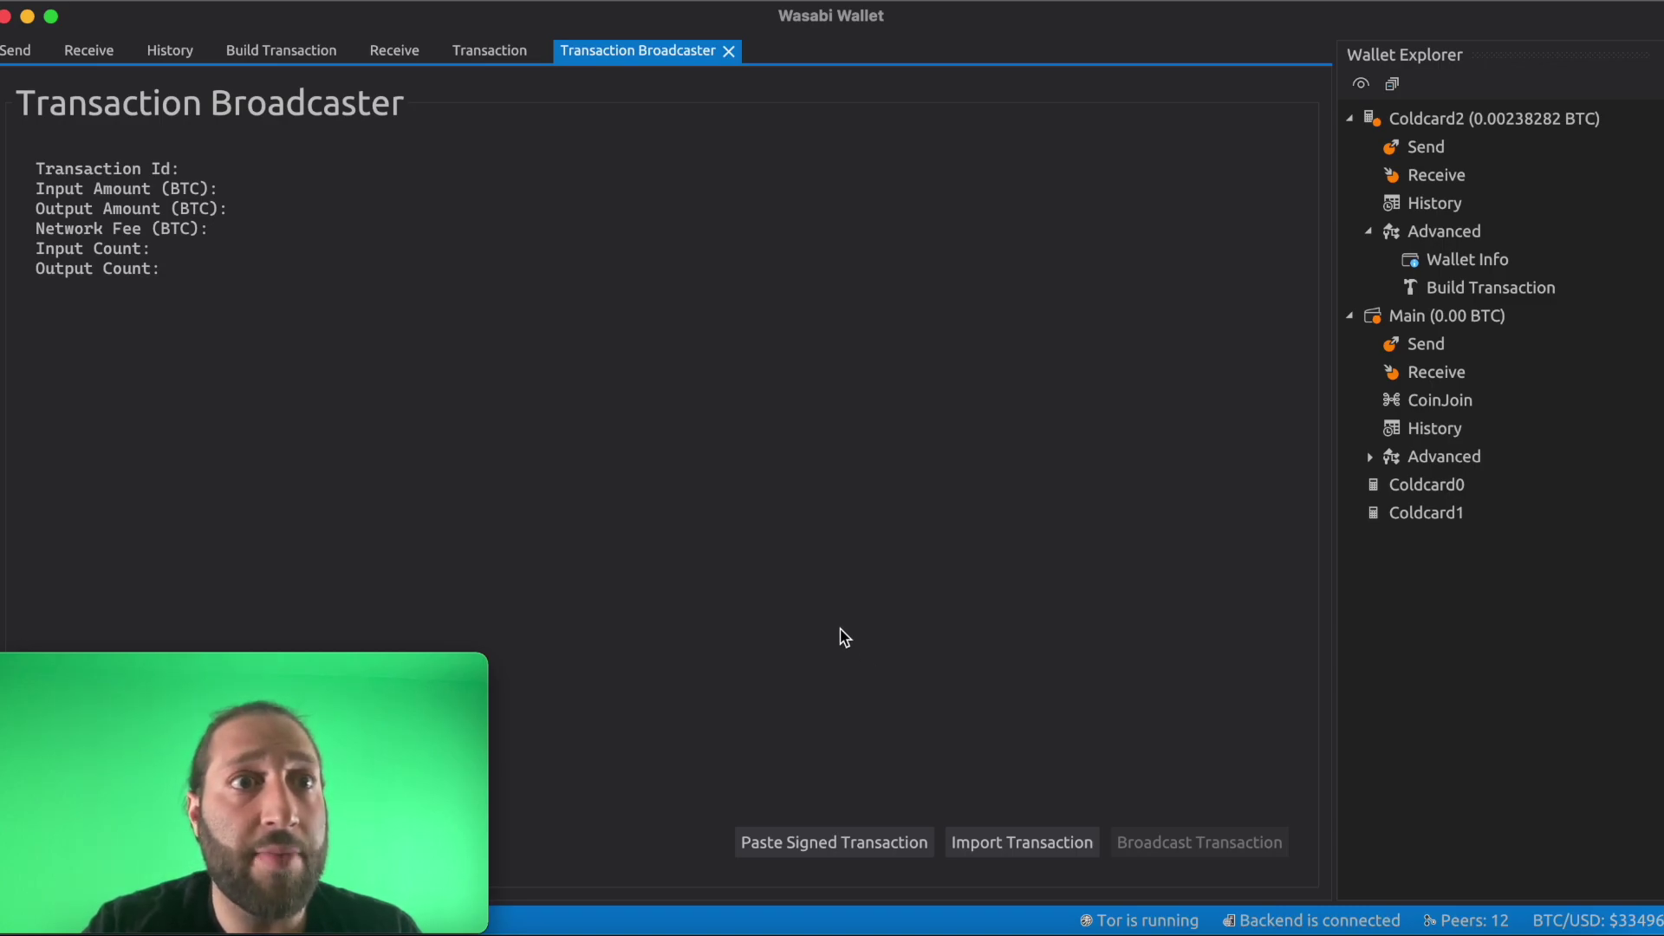
pyautogui.click(1008, 849)
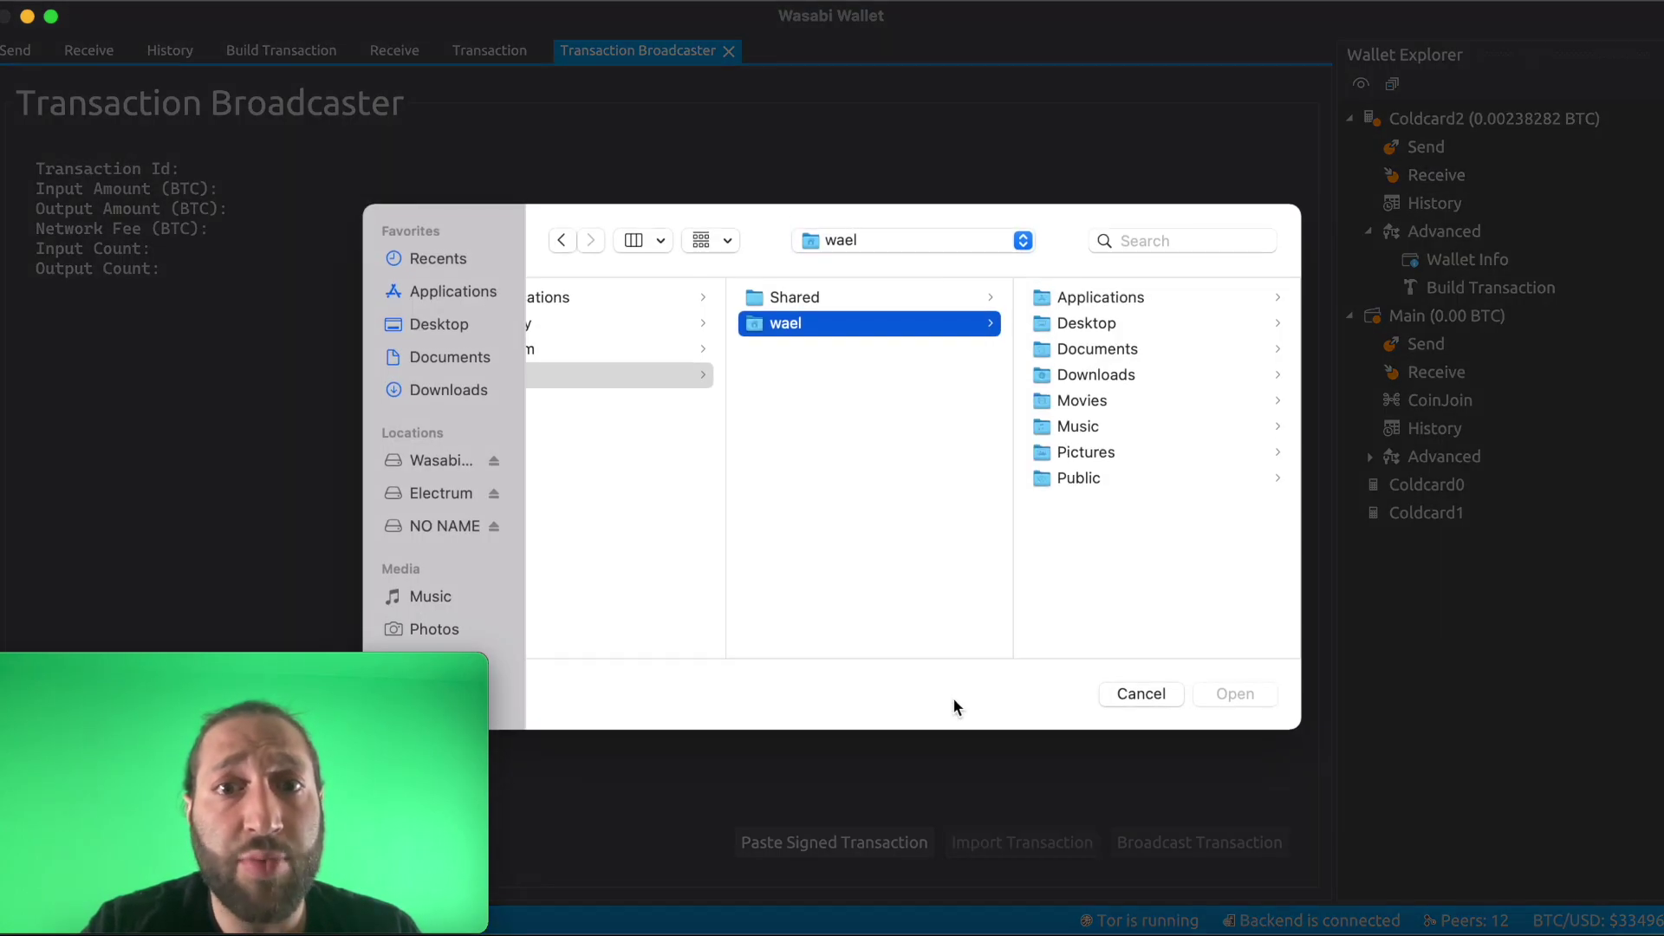
pyautogui.click(454, 316)
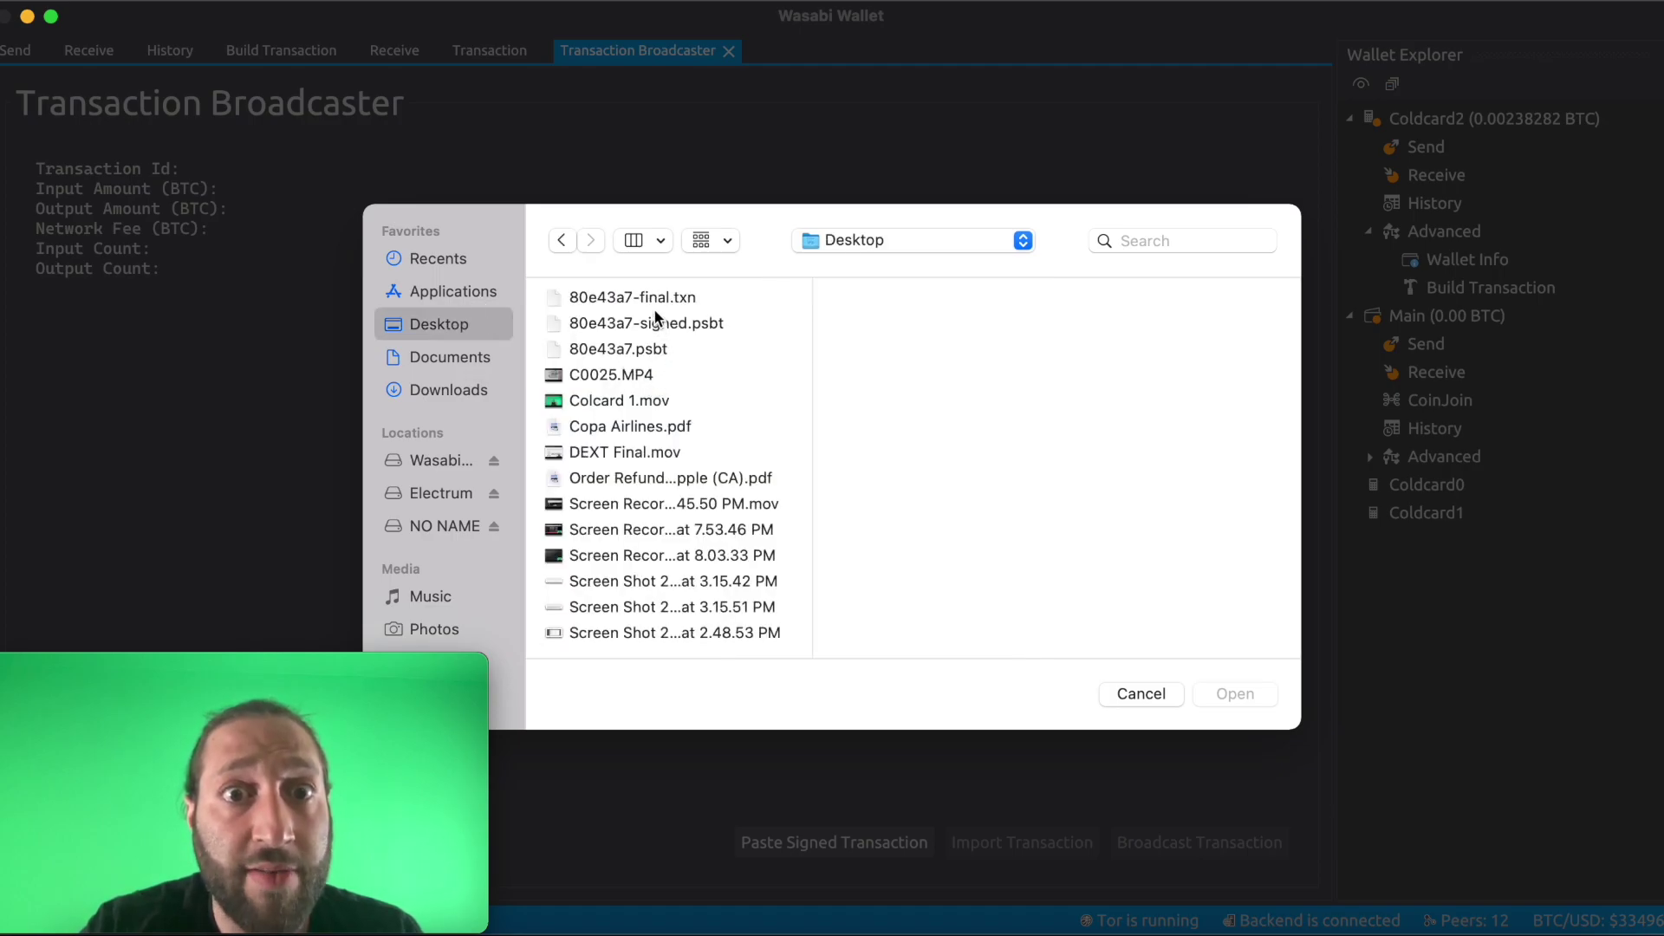
pyautogui.doubleClick(669, 330)
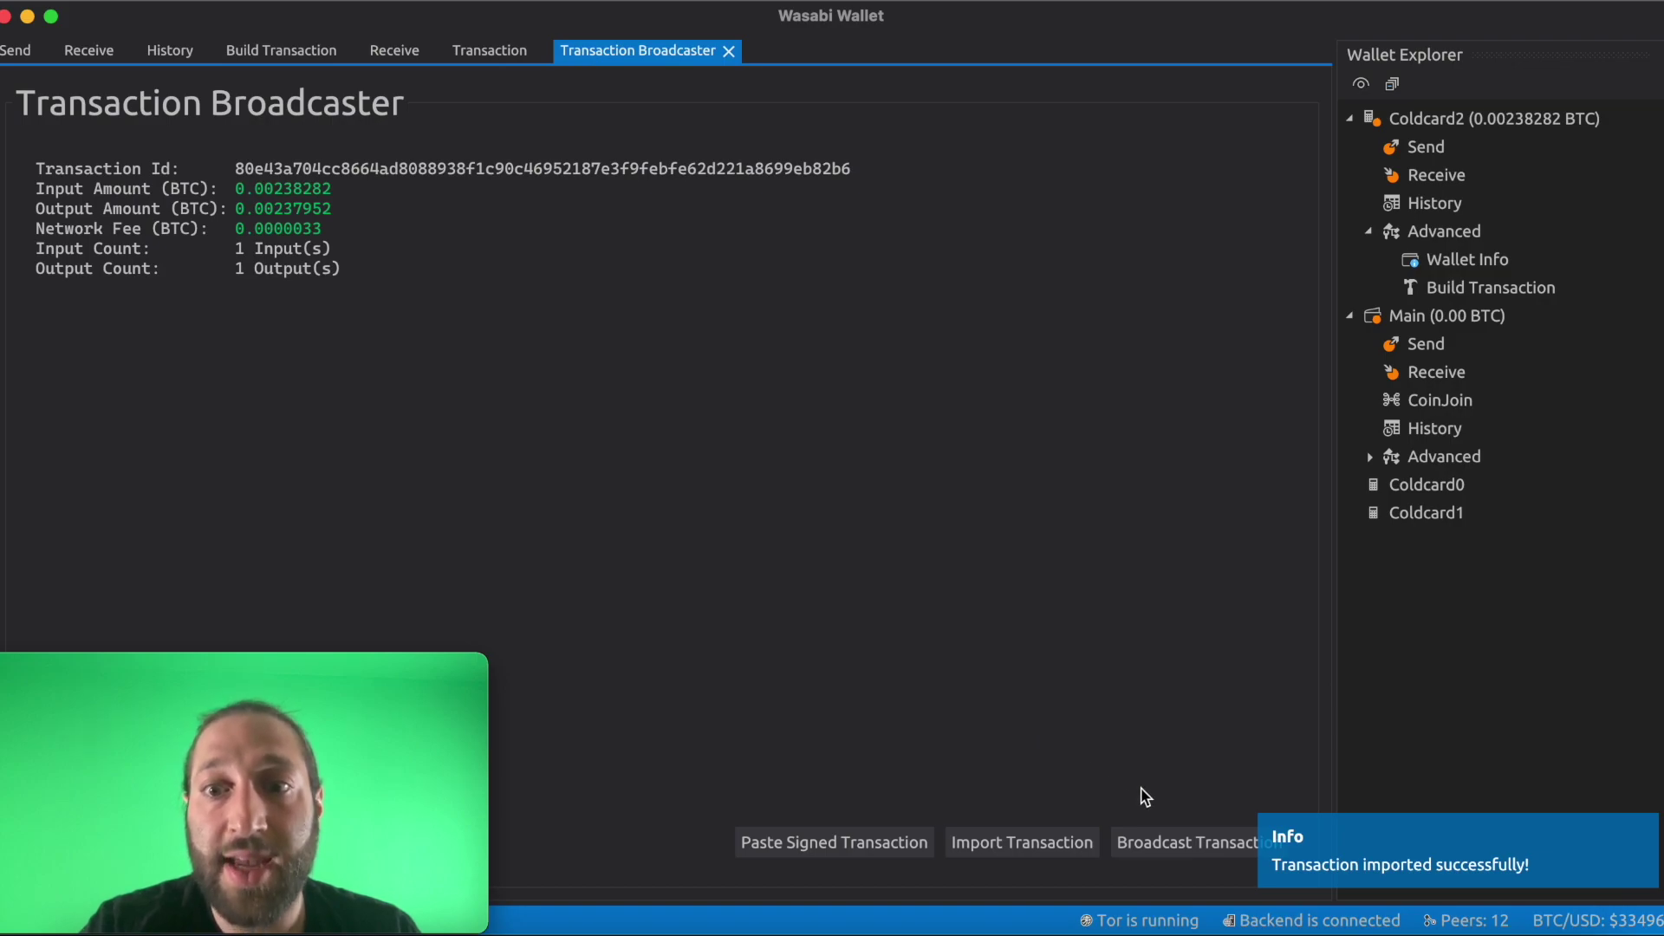
pyautogui.click(1184, 838)
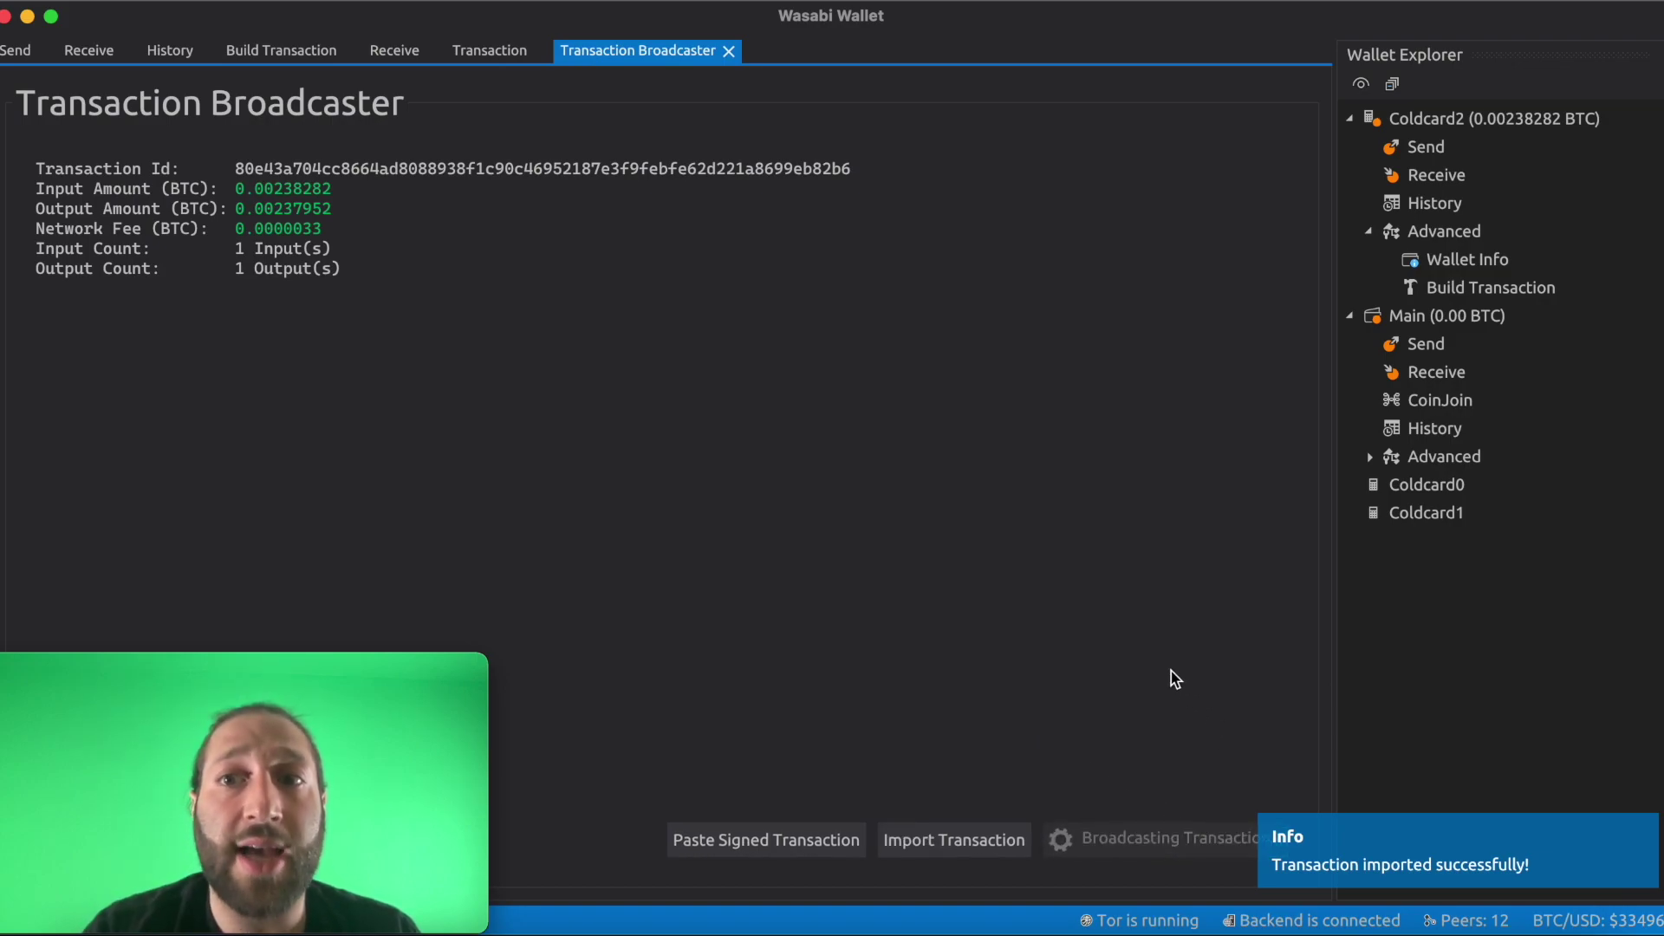